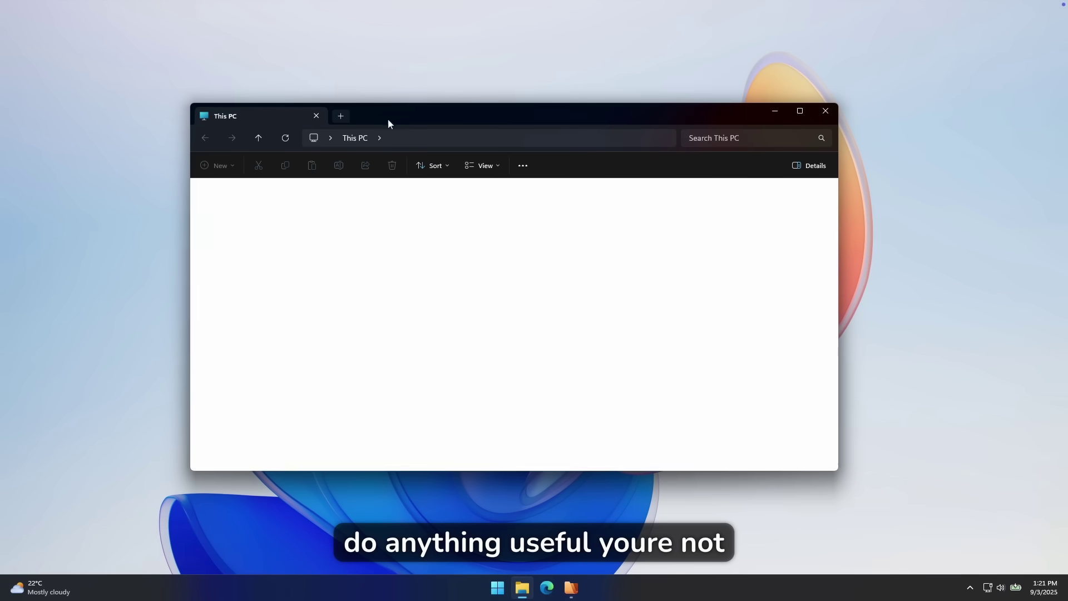
Open the Local Disk (C:) properties in File Explorer and move the dialog aside.
click(393, 211)
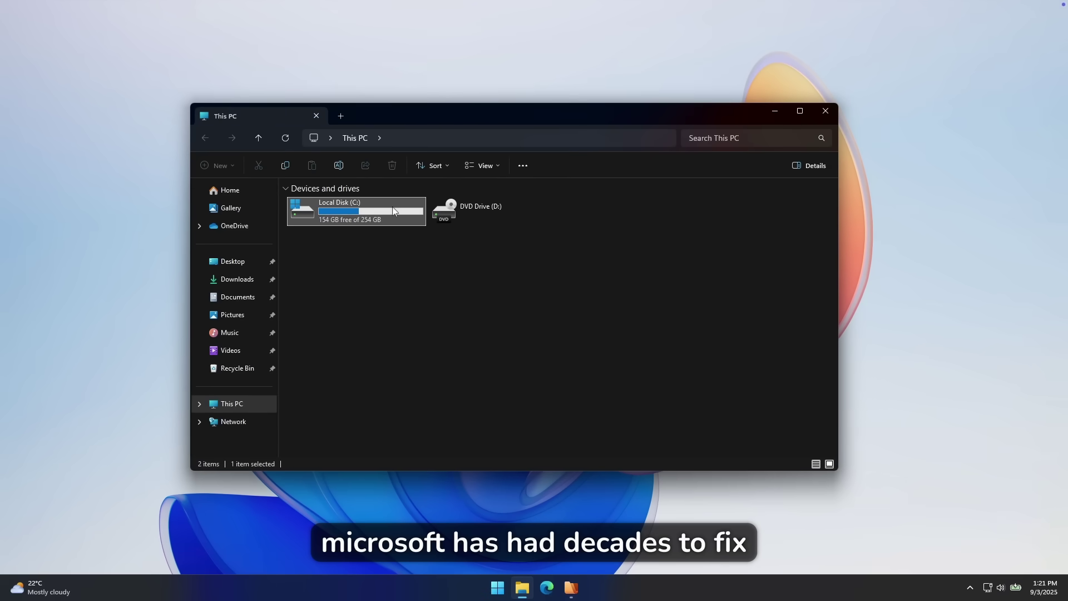
right_click(393, 210)
click(423, 375)
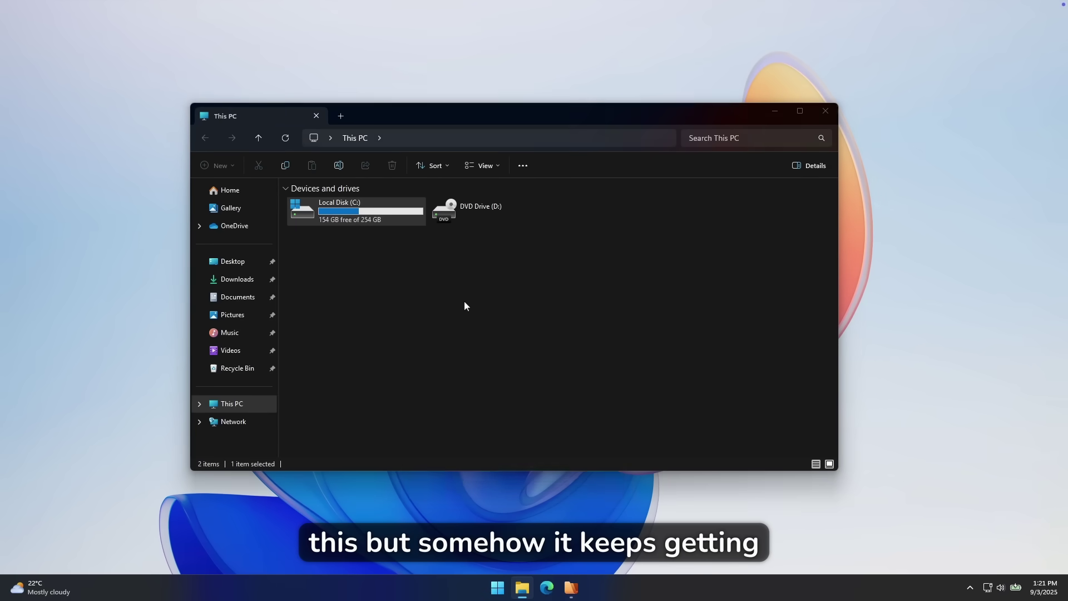
drag(504, 297, 630, 212)
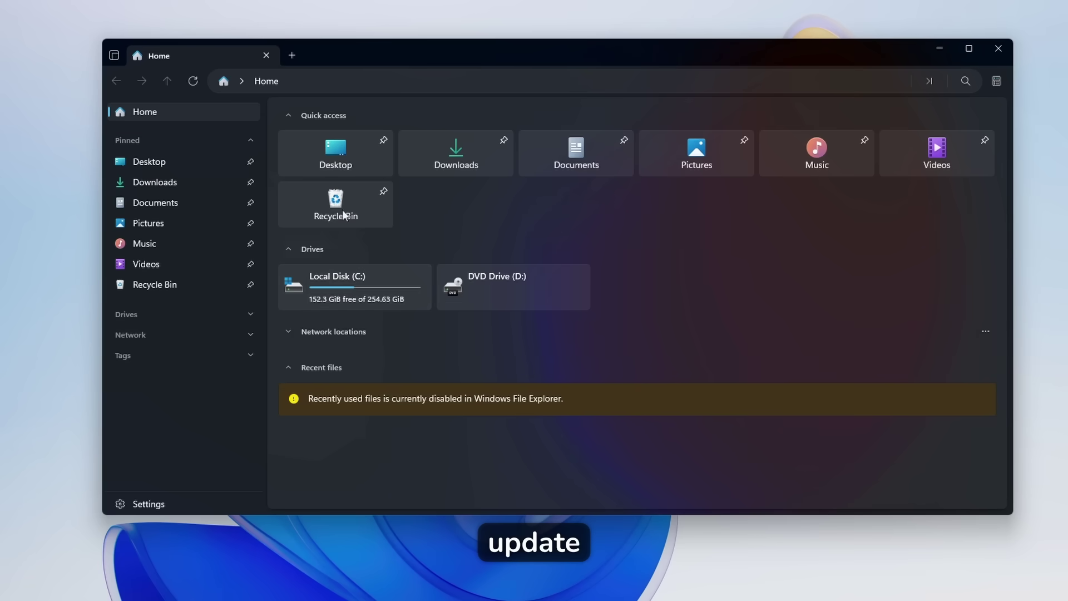
In Files, browse Downloads and Documents, ending back in the Downloads folder.
click(205, 184)
click(178, 204)
click(173, 180)
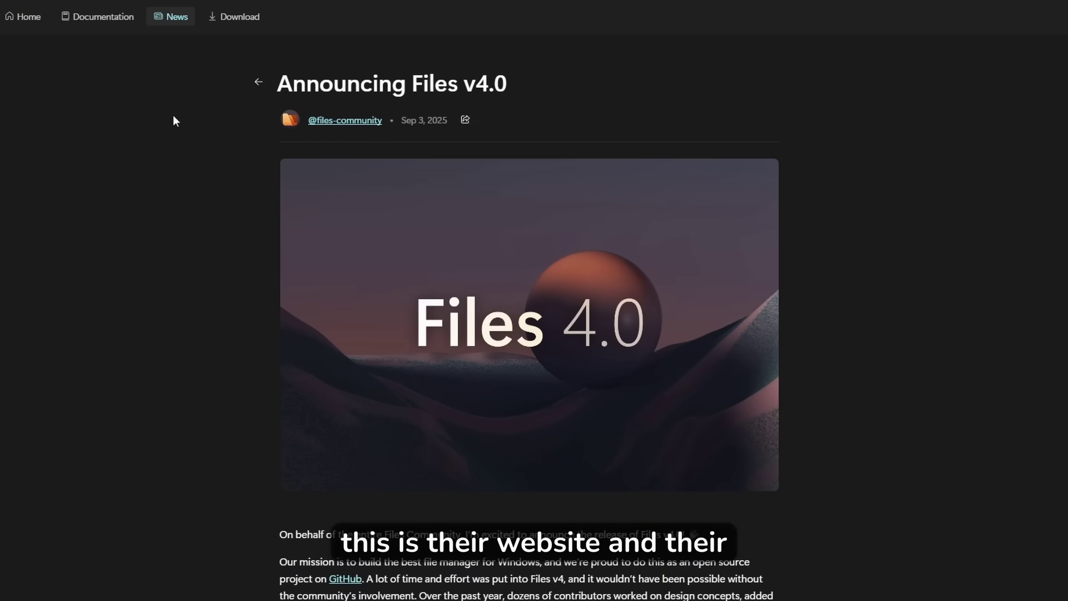
scroll(158, 147, down, 2)
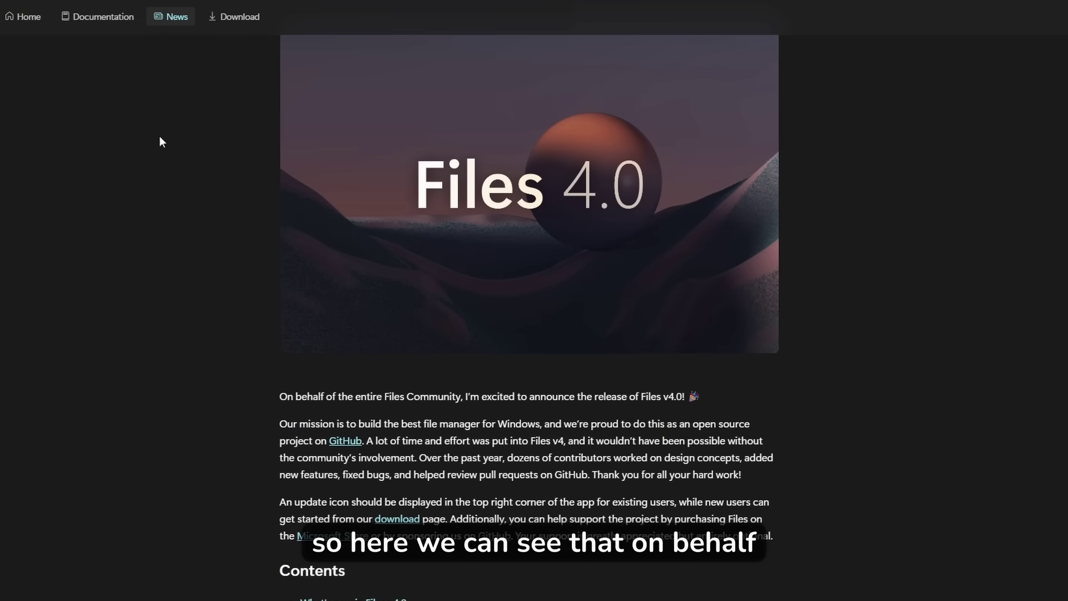
scroll(159, 139, down, 2)
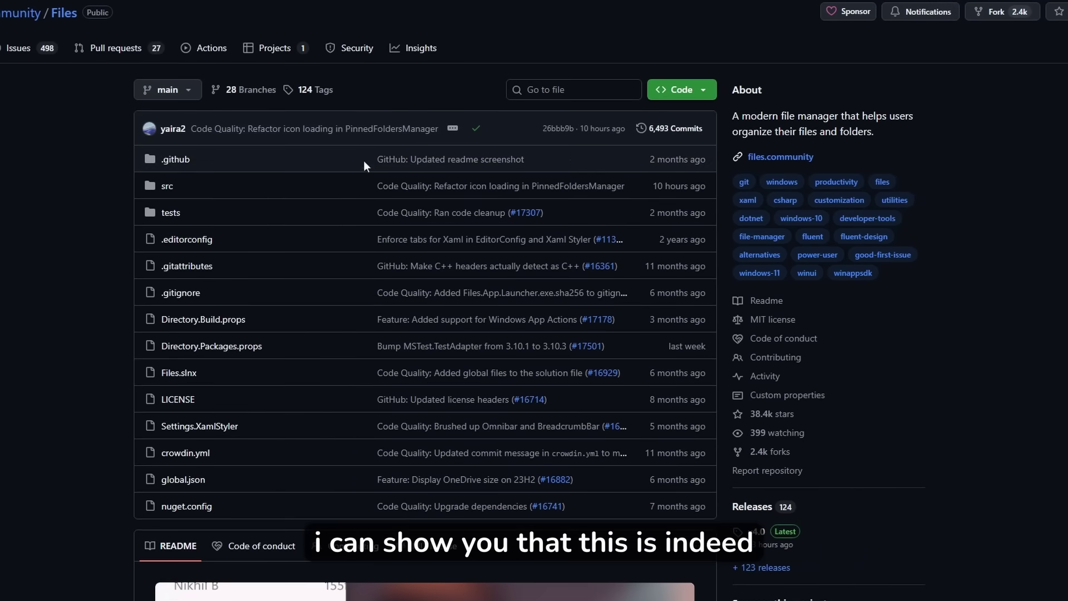
Scroll down the Files GitHub repository page toward the Releases section.
scroll(248, 177, down, 2)
scroll(248, 179, down, 2)
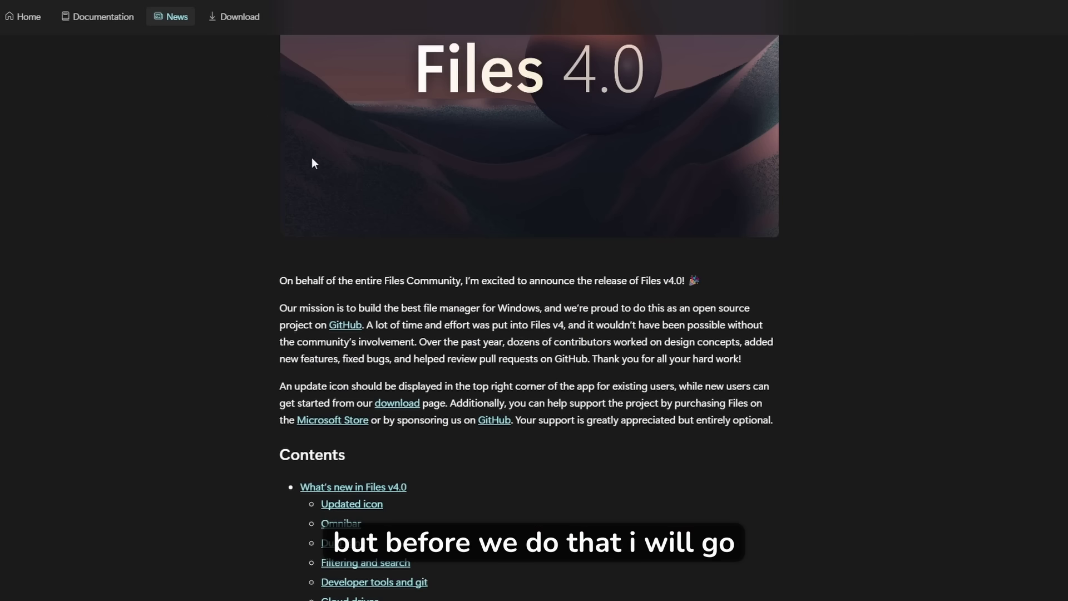
Scroll the v4.0 article and jump to its Updated icon section from Contents.
scroll(312, 158, down, 5)
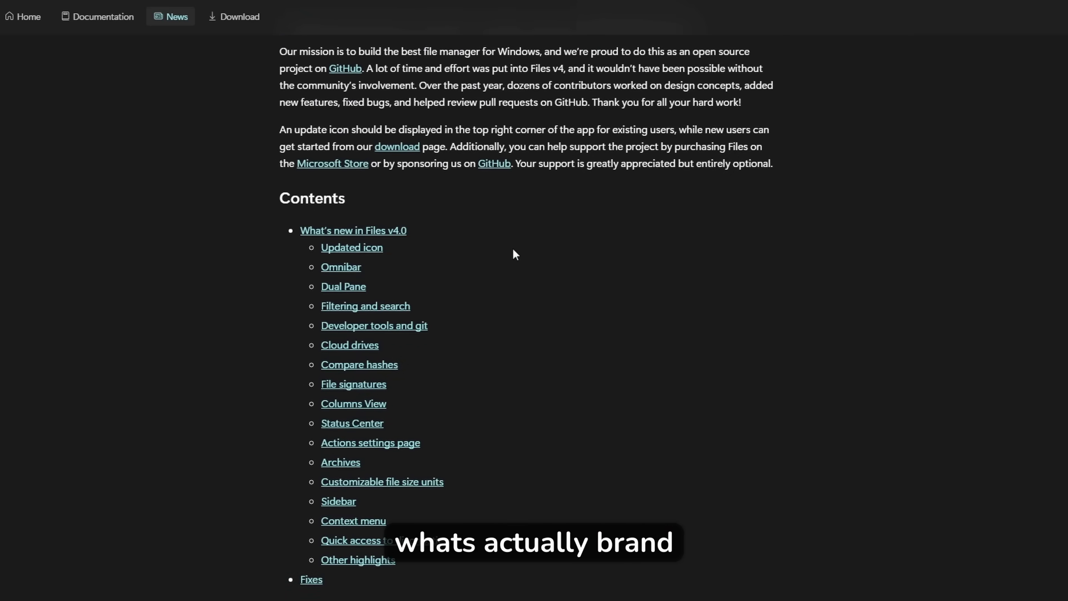
scroll(517, 249, down, 3)
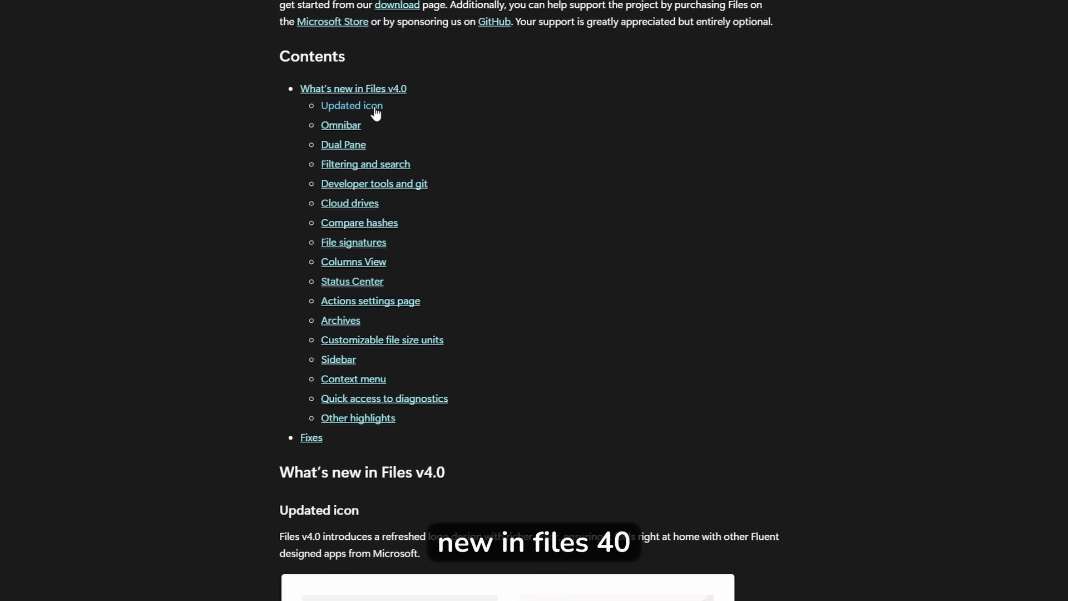
click(375, 106)
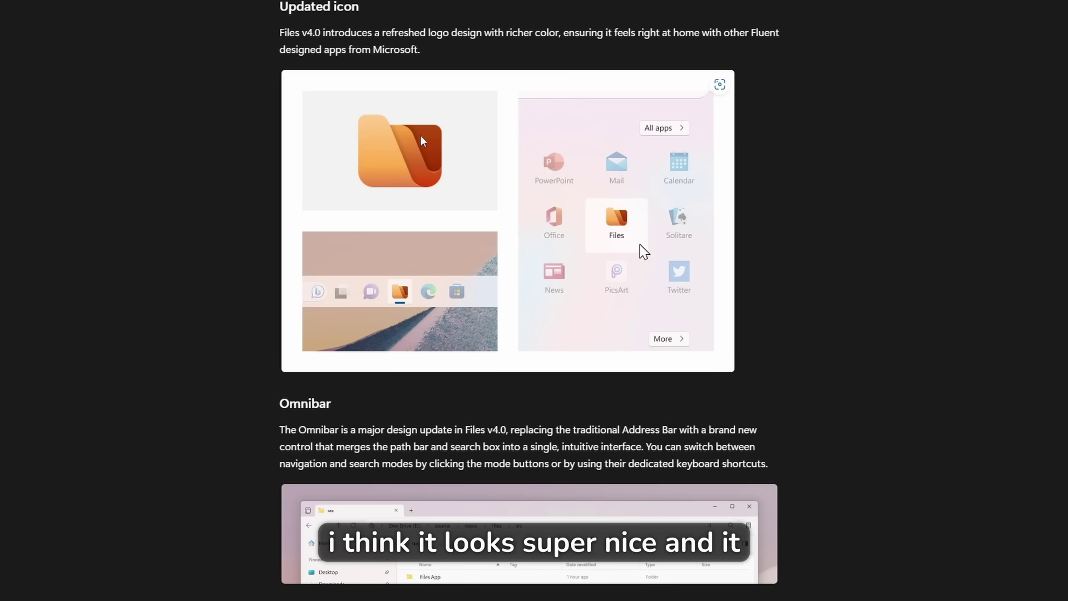
Read on to the Omnibar section and highlight the word Address.
scroll(411, 144, up, 3)
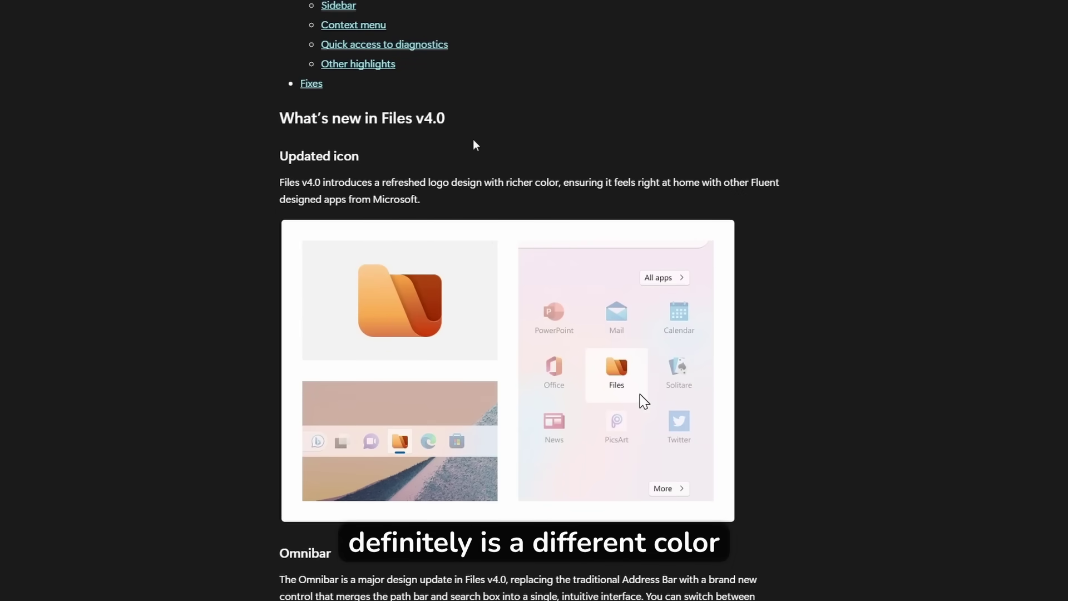
scroll(418, 124, down, 1)
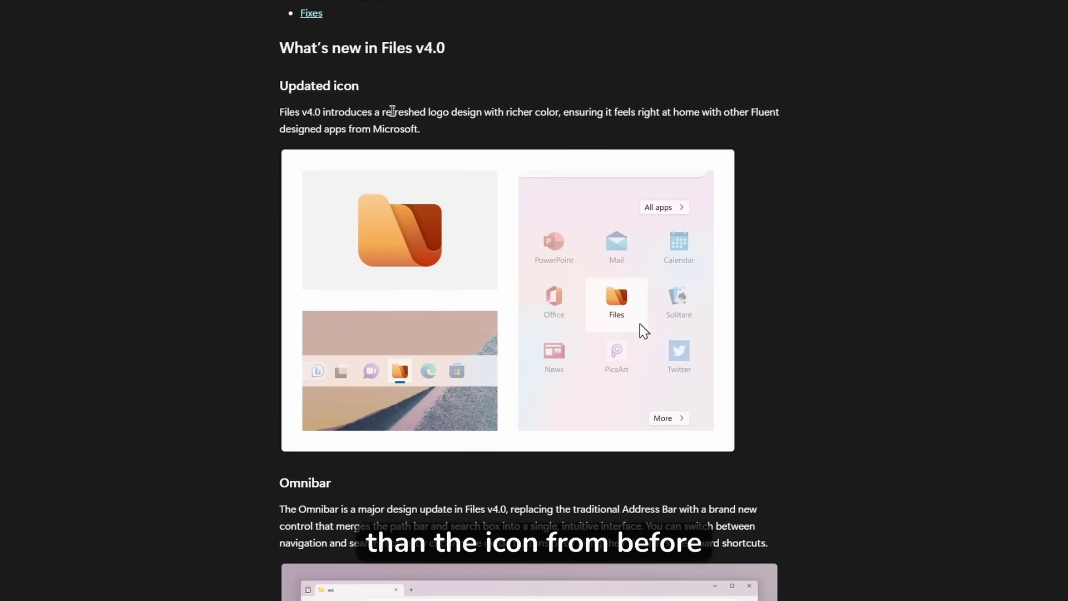
scroll(392, 112, down, 5)
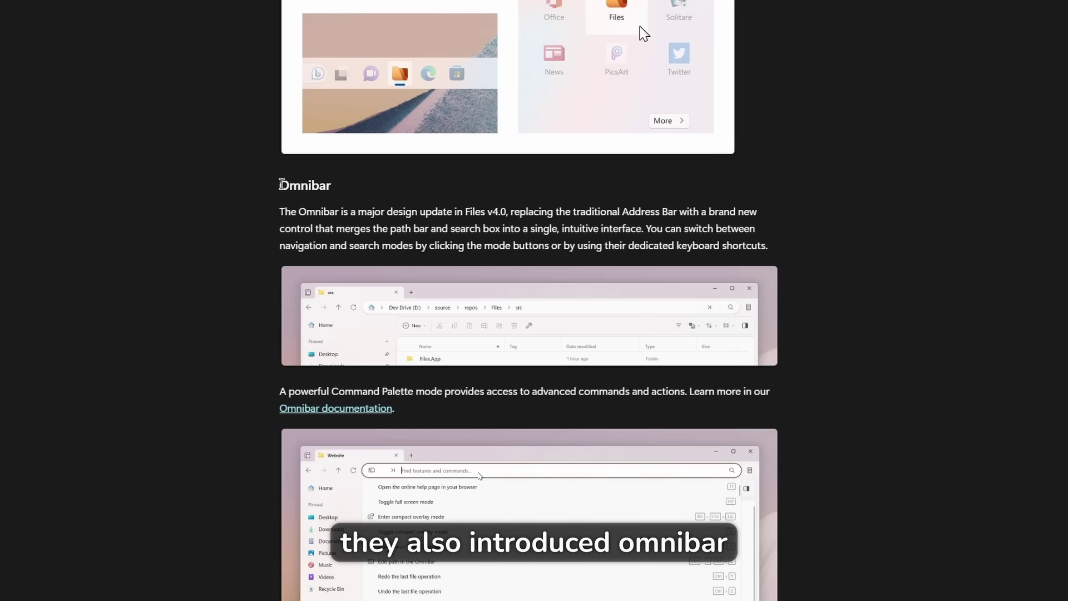
drag(281, 185, 332, 185)
scroll(416, 191, down, 1)
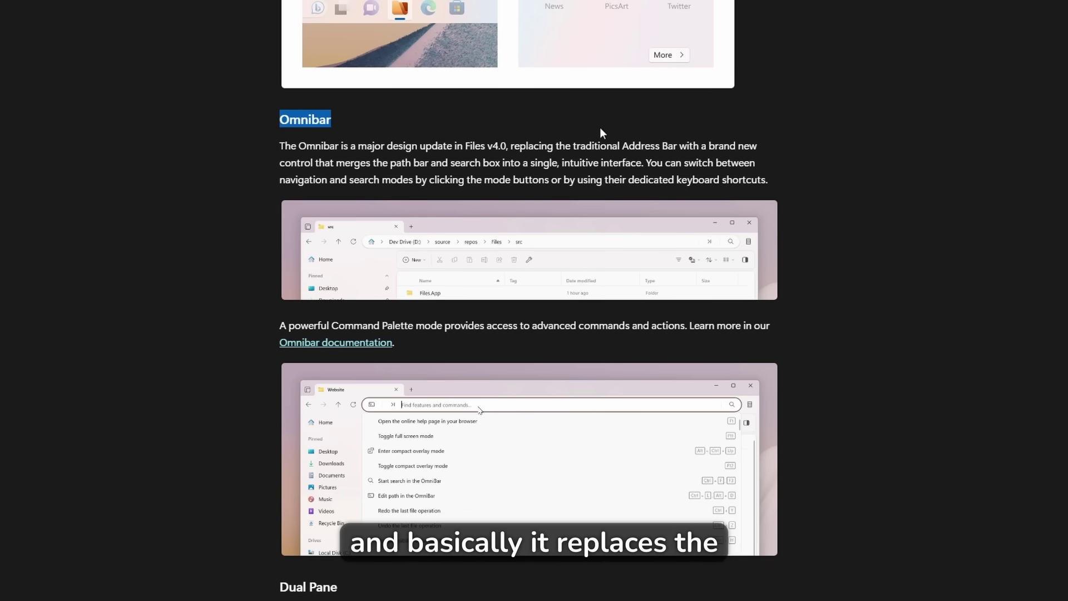
drag(622, 146, 662, 146)
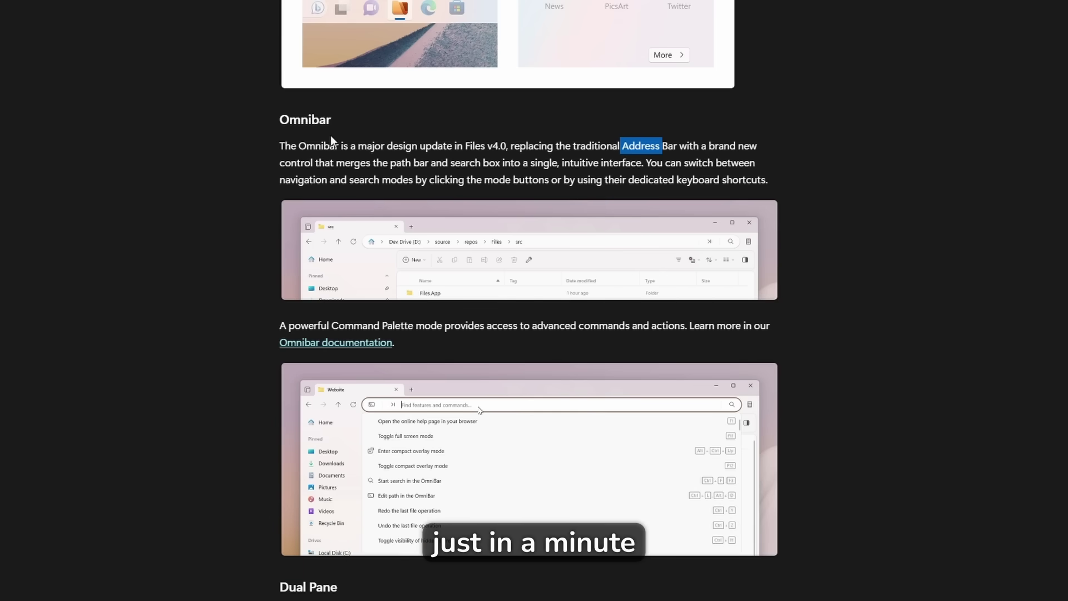
scroll(330, 135, down, 7)
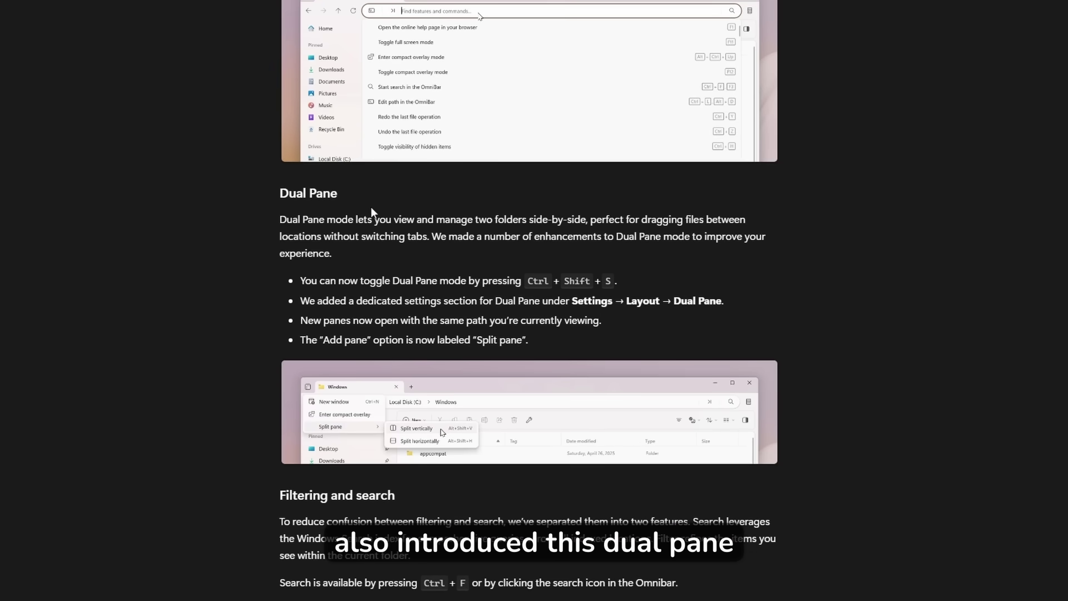
scroll(396, 203, down, 2)
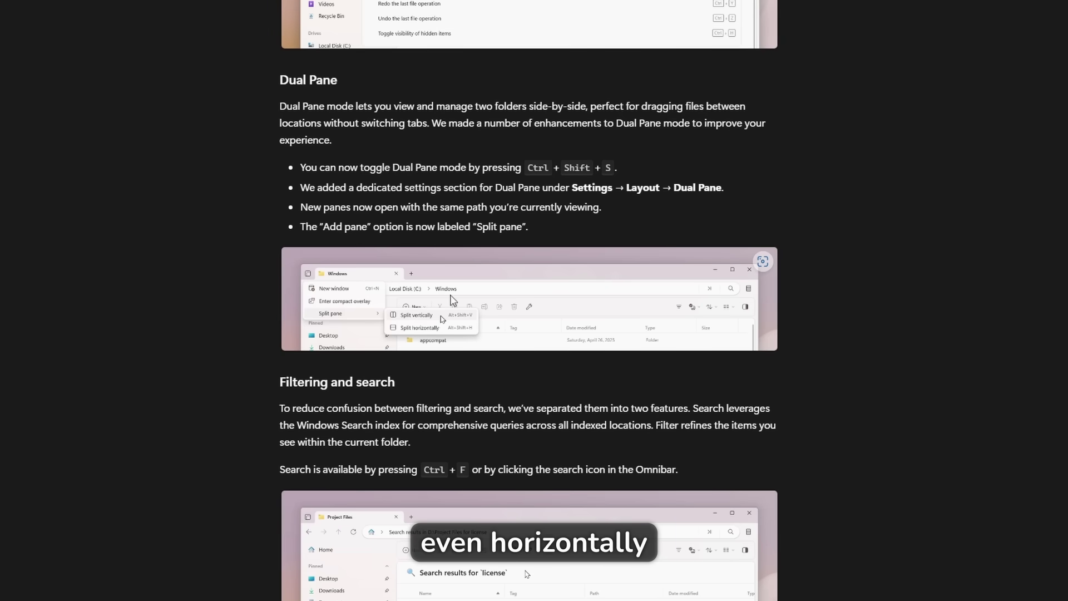
scroll(450, 303, down, 3)
drag(278, 234, 397, 231)
scroll(358, 181, down, 2)
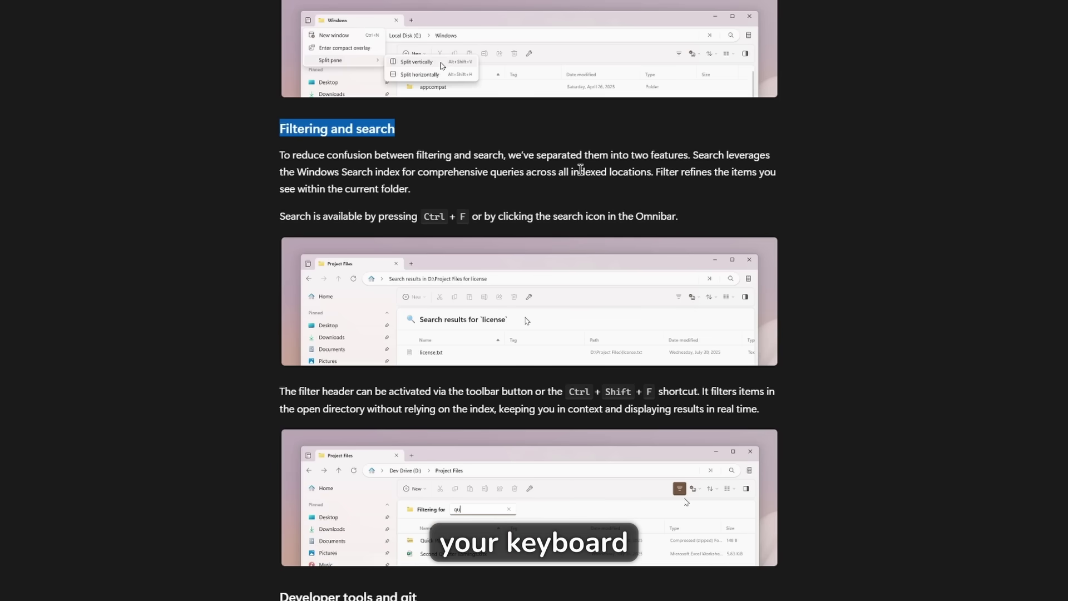
scroll(622, 164, down, 1)
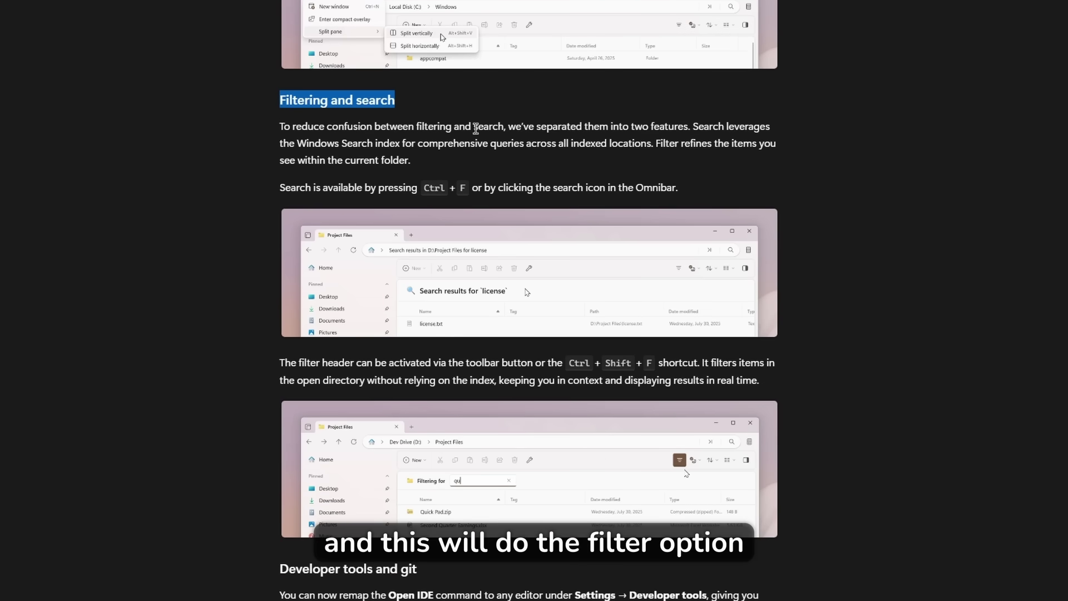
scroll(476, 128, down, 7)
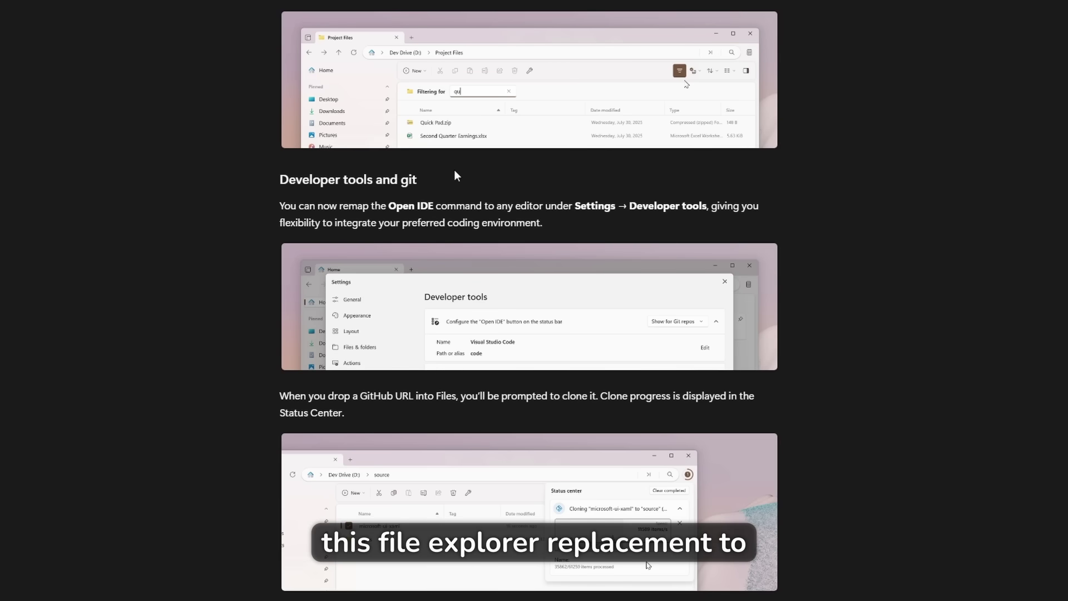
scroll(314, 166, down, 3)
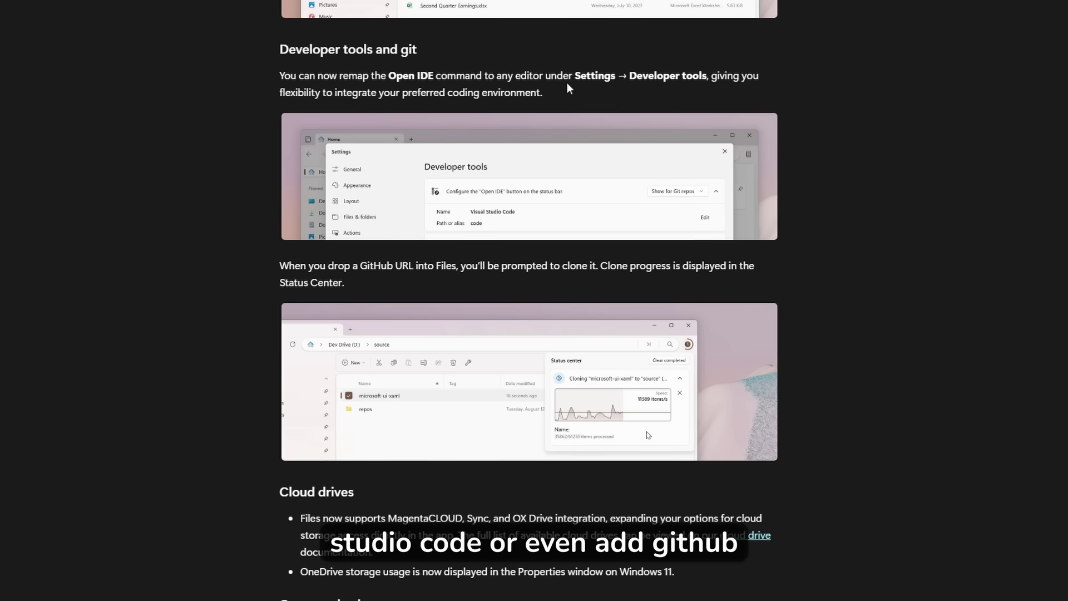
scroll(568, 82, down, 1)
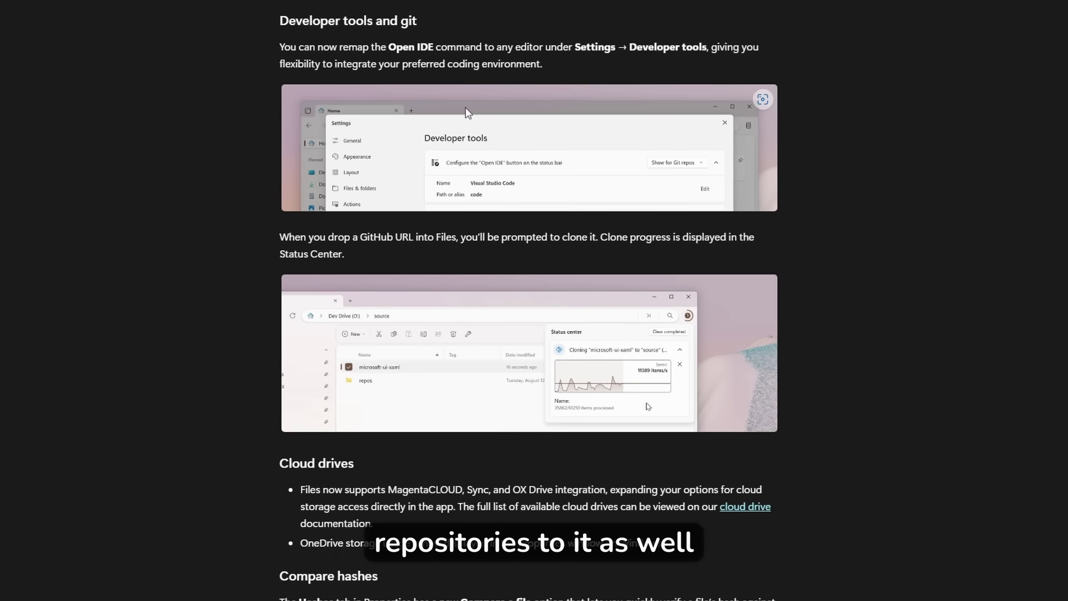
scroll(465, 106, down, 6)
scroll(264, 140, down, 4)
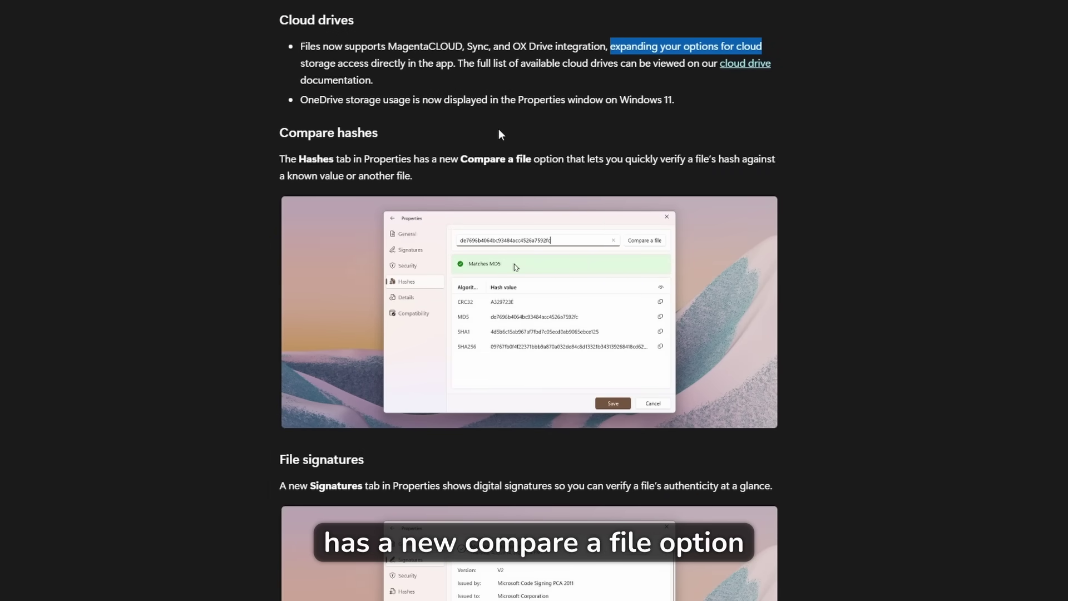
click(590, 157)
drag(589, 157, 703, 160)
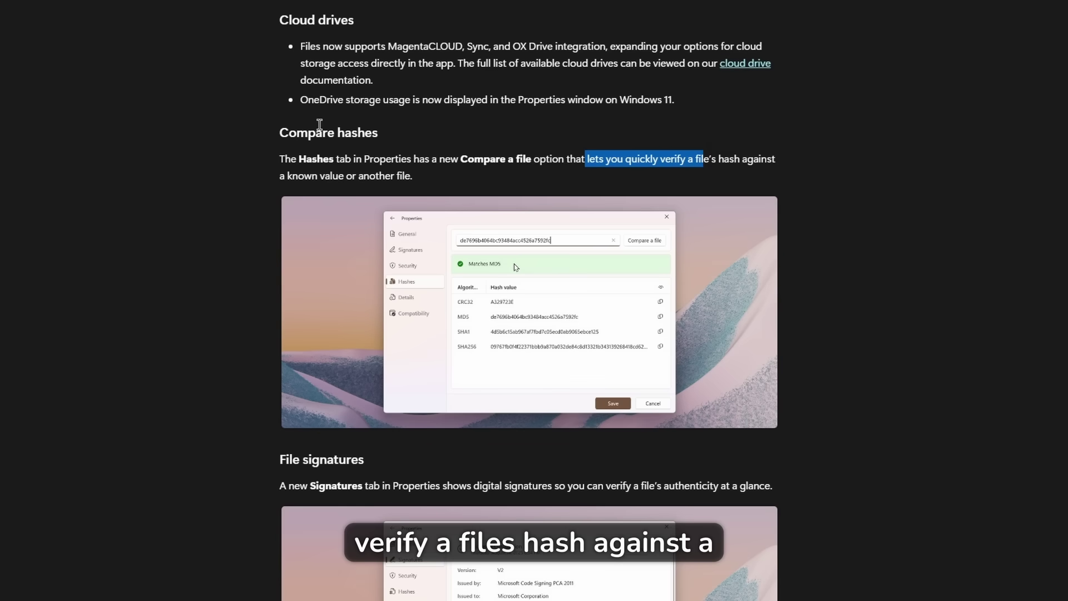
scroll(171, 148, down, 10)
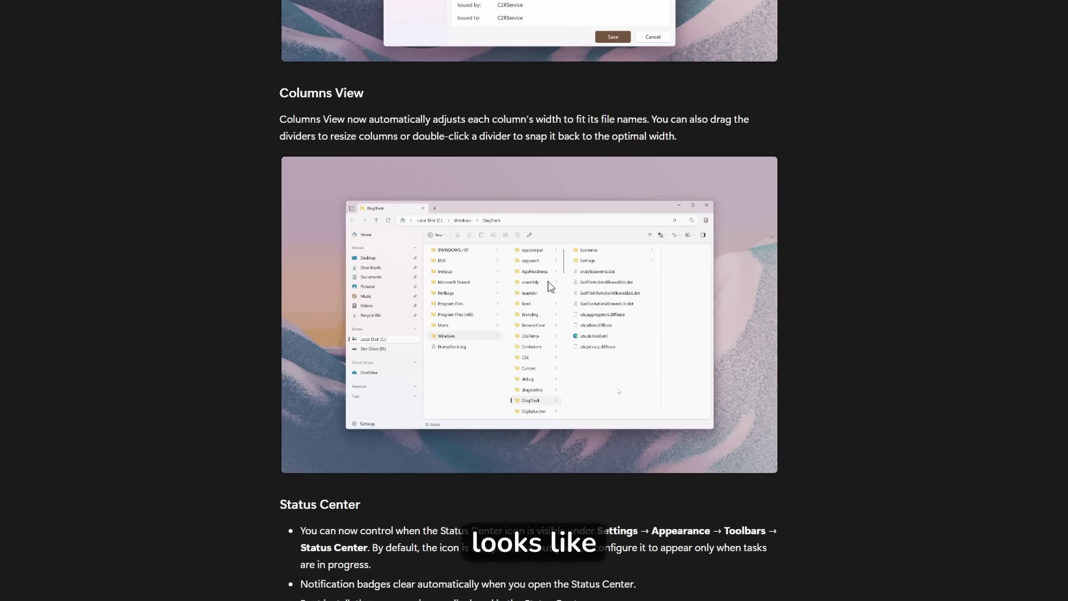
scroll(549, 283, down, 7)
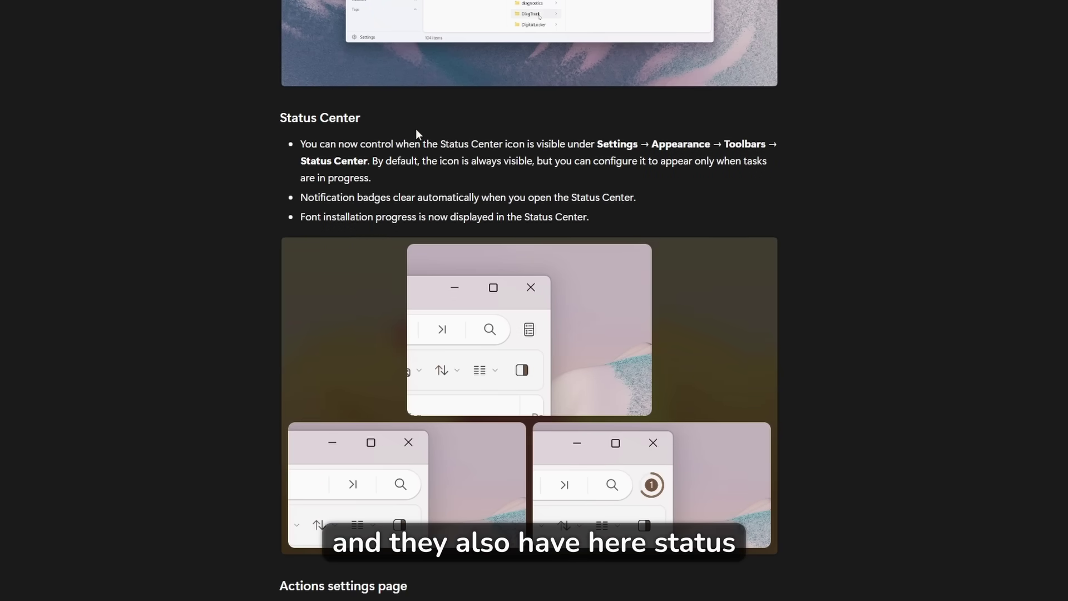
scroll(422, 133, down, 1)
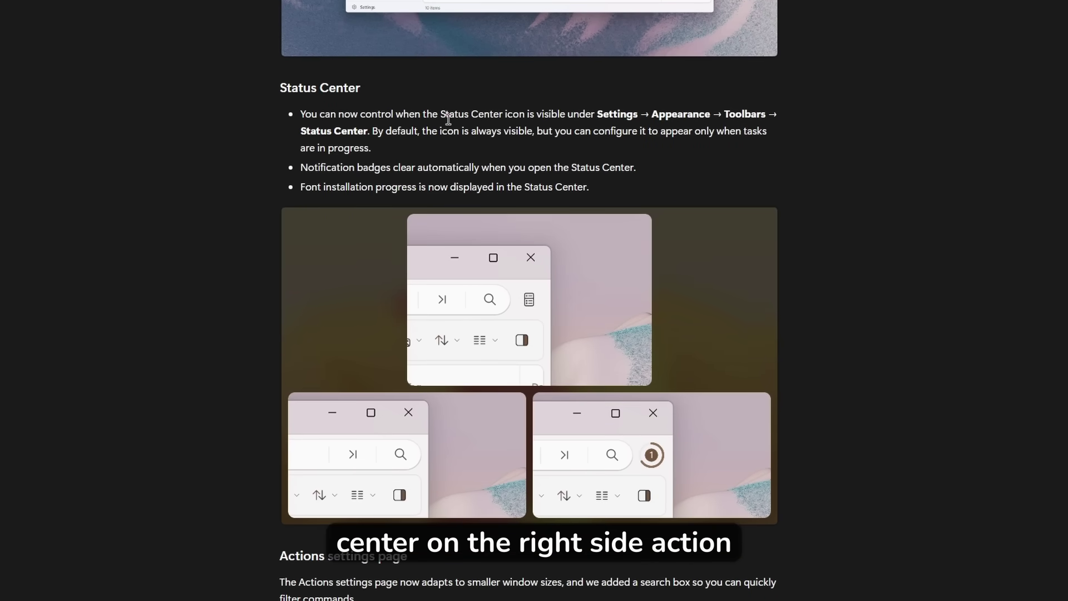
scroll(448, 119, down, 9)
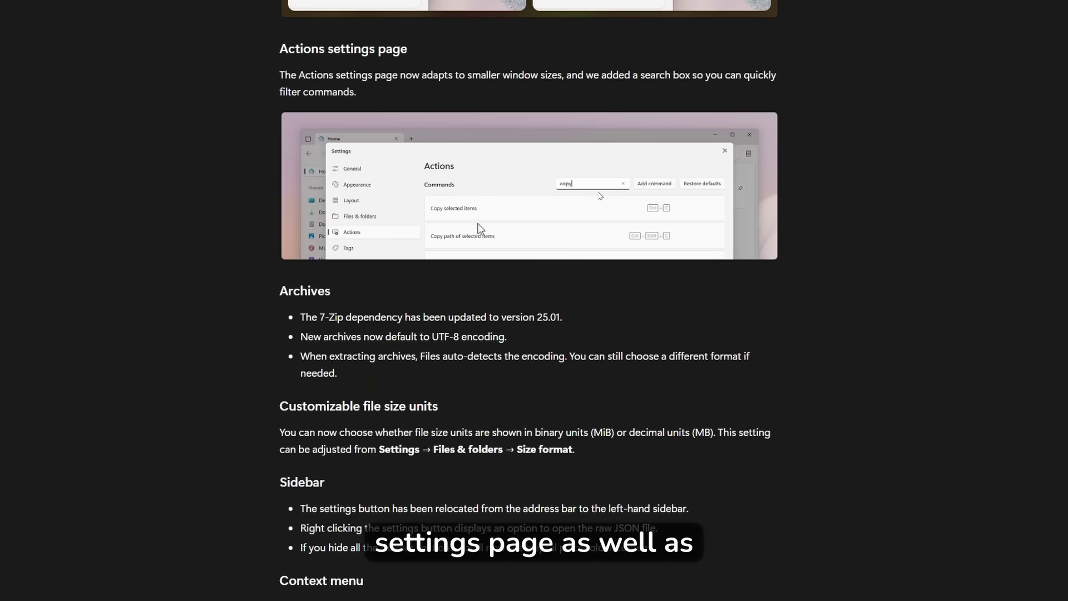
scroll(360, 191, down, 3)
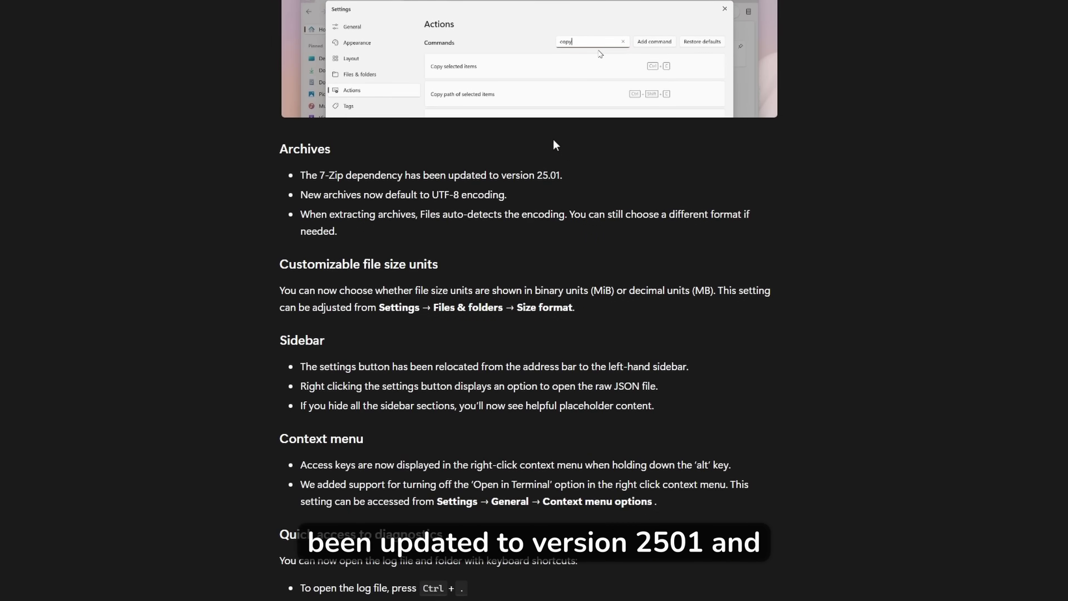
scroll(442, 114, down, 1)
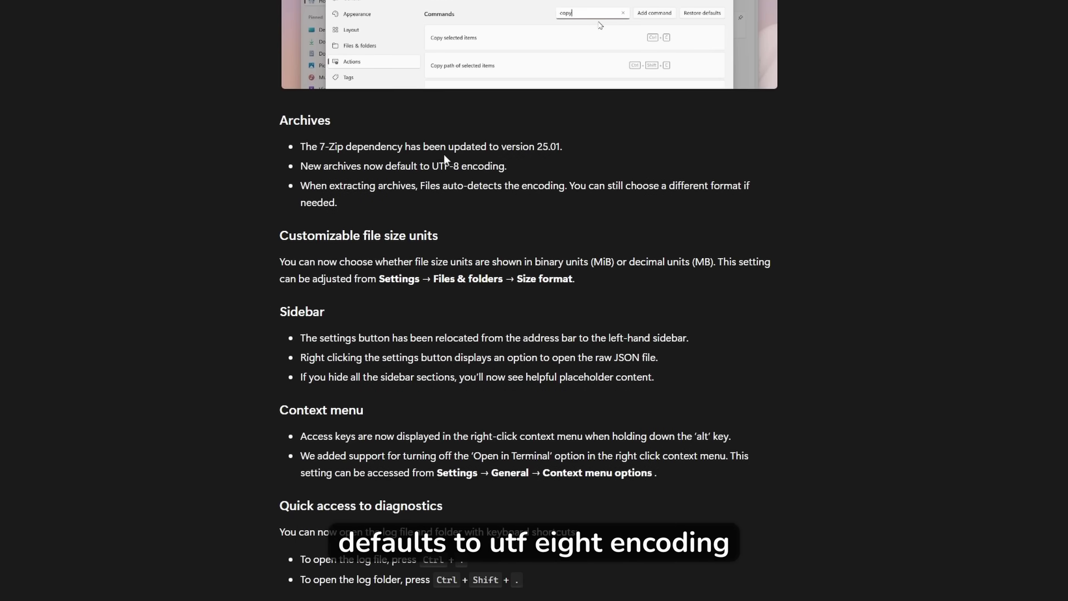
drag(459, 166, 507, 166)
scroll(340, 145, down, 2)
drag(280, 167, 437, 165)
scroll(555, 167, down, 4)
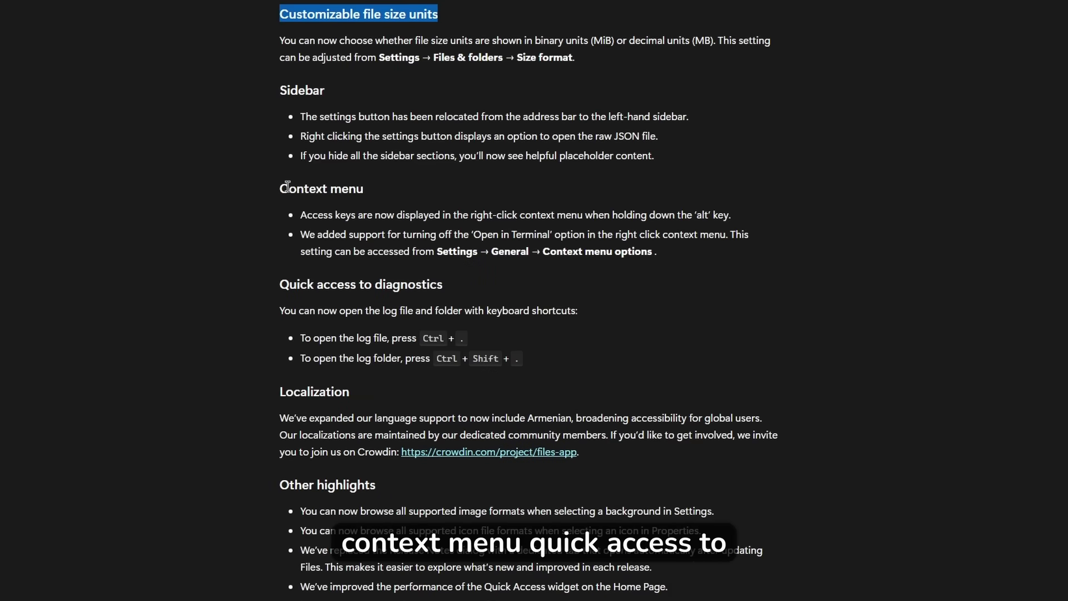
scroll(480, 271, down, 3)
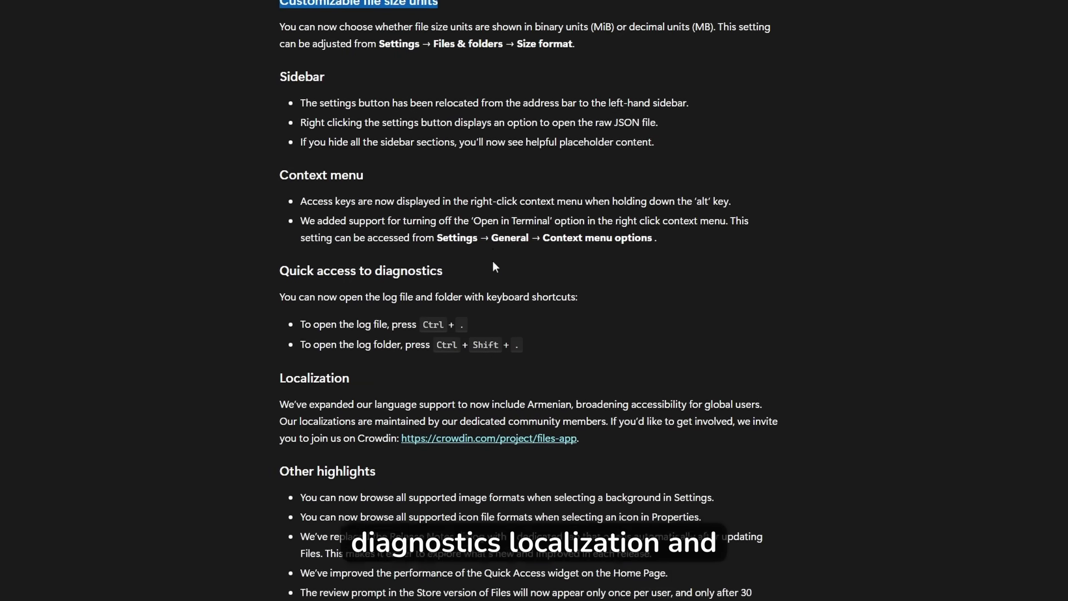
scroll(402, 271, down, 15)
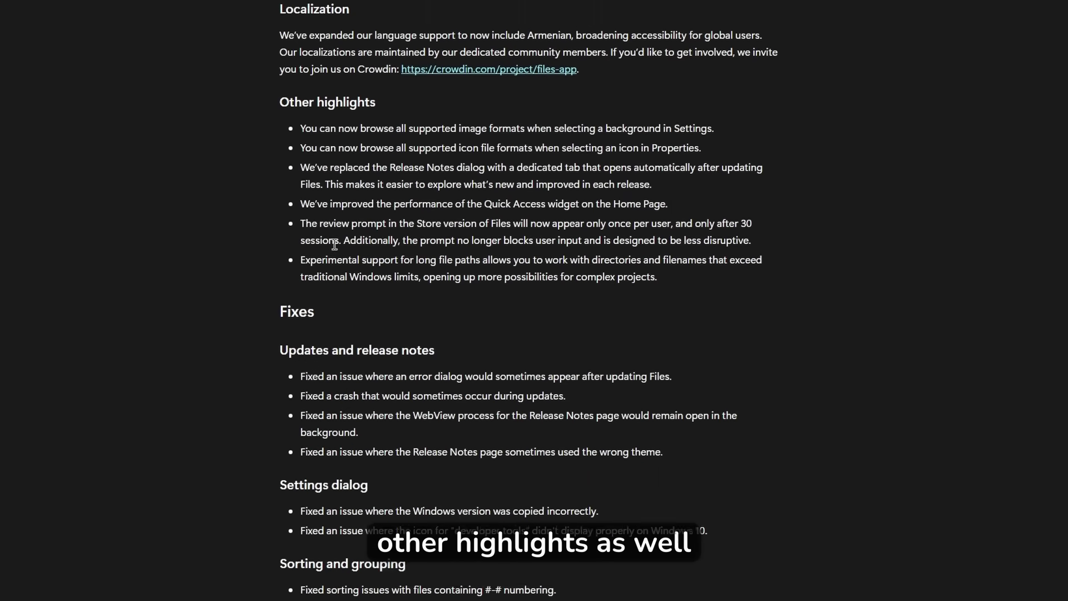
scroll(381, 226, up, 3)
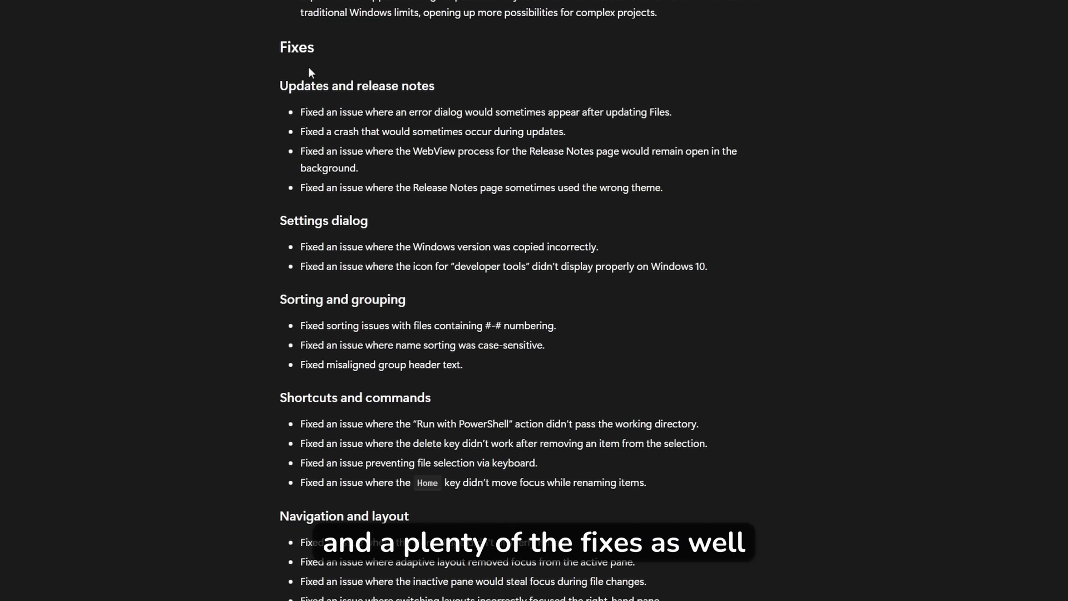
scroll(426, 174, down, 15)
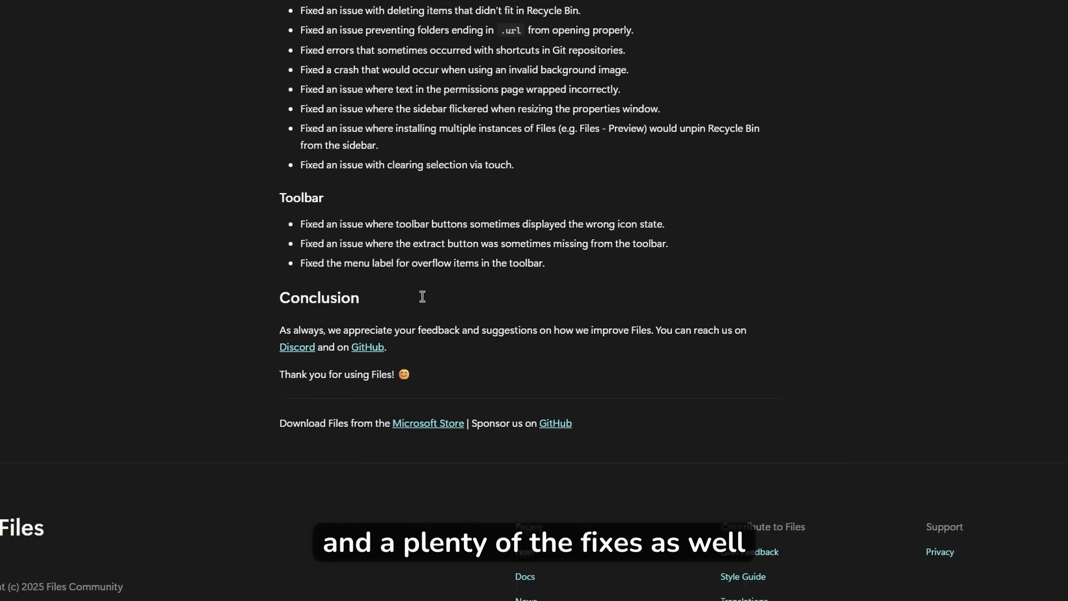
scroll(429, 281, up, 13)
scroll(426, 281, up, 20)
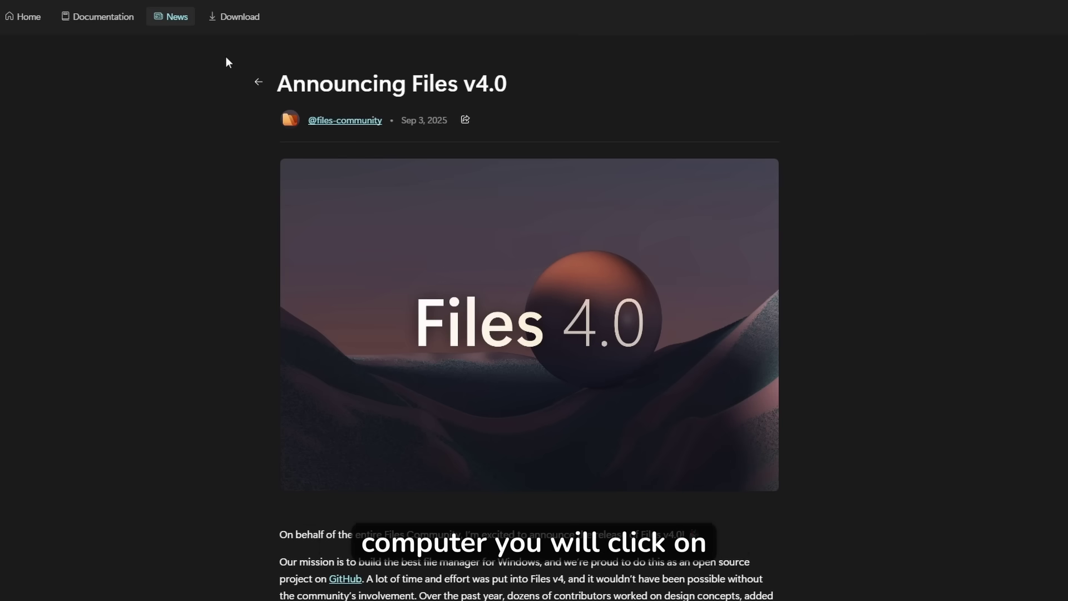
View the 9,99 € Files App listing in Microsoft Store from Download Files, then close it.
click(239, 17)
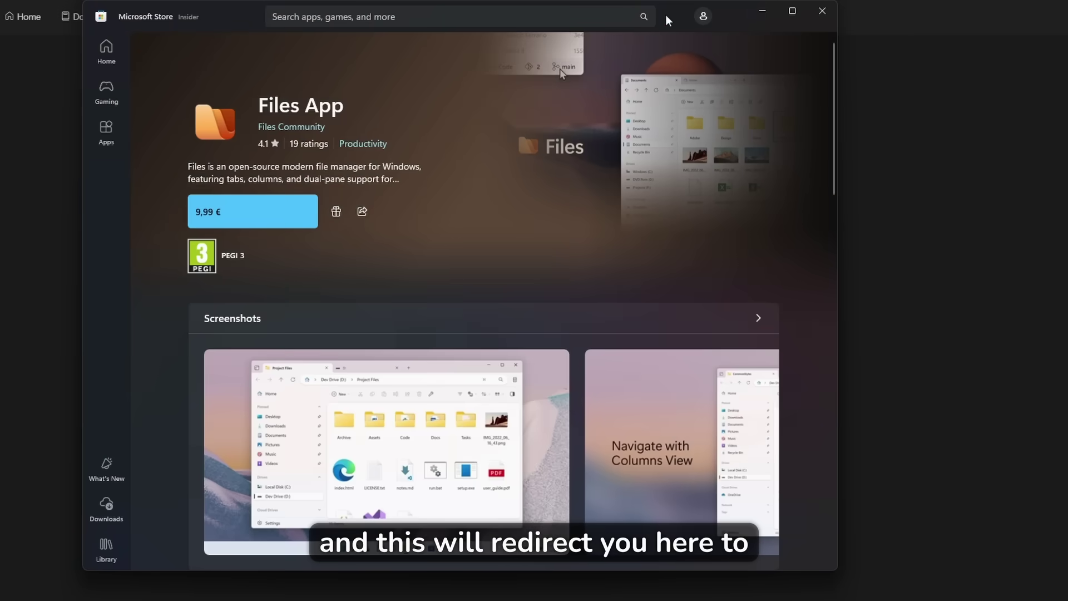
drag(669, 21, 739, 26)
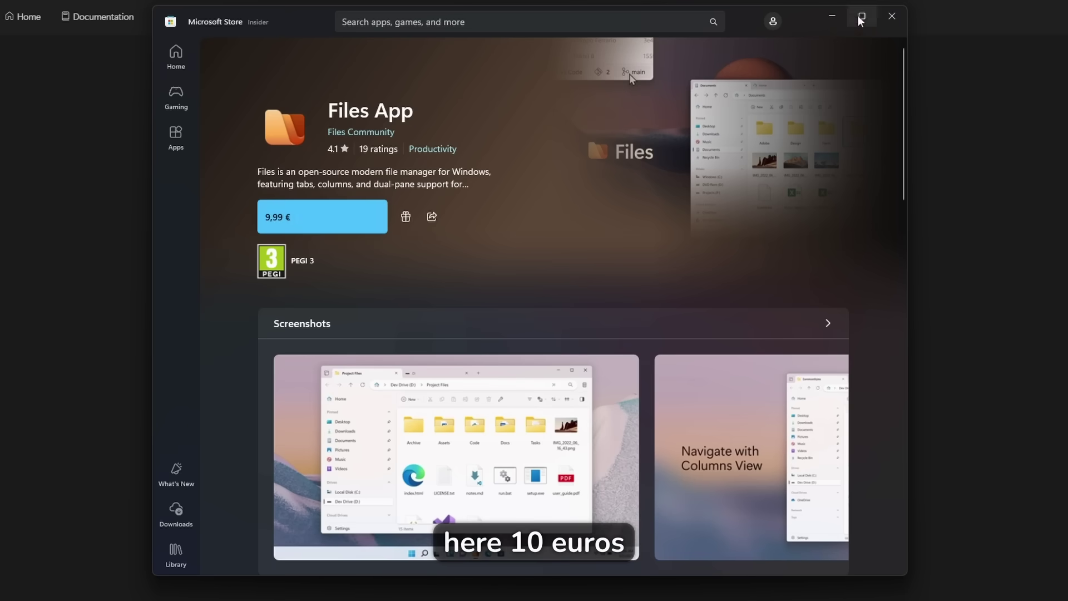
click(891, 16)
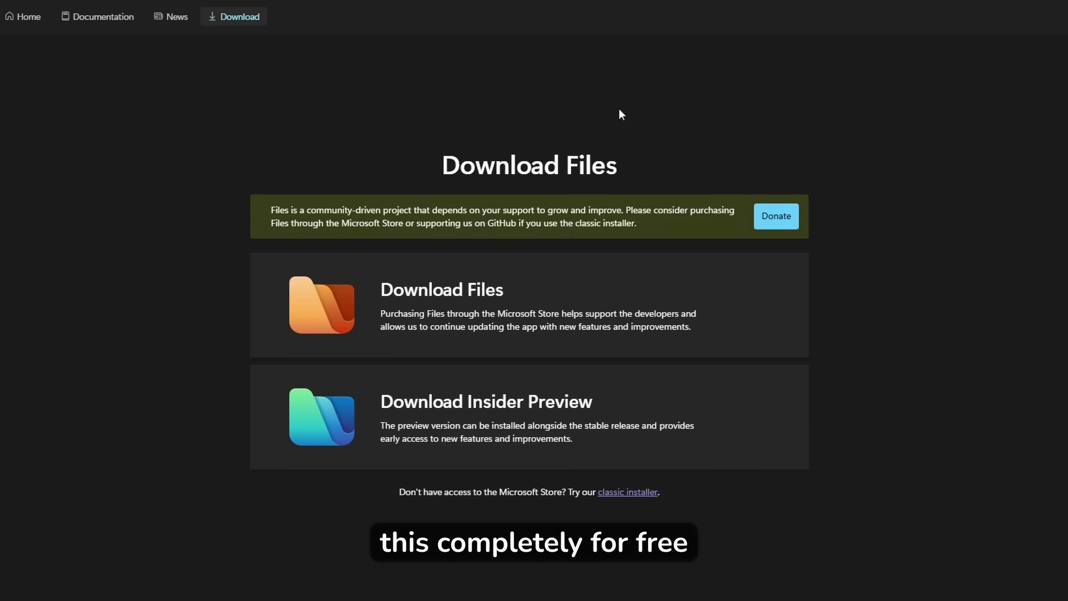
Download the classic installer, open Files.stable.appinstaller, and install Files.
click(620, 493)
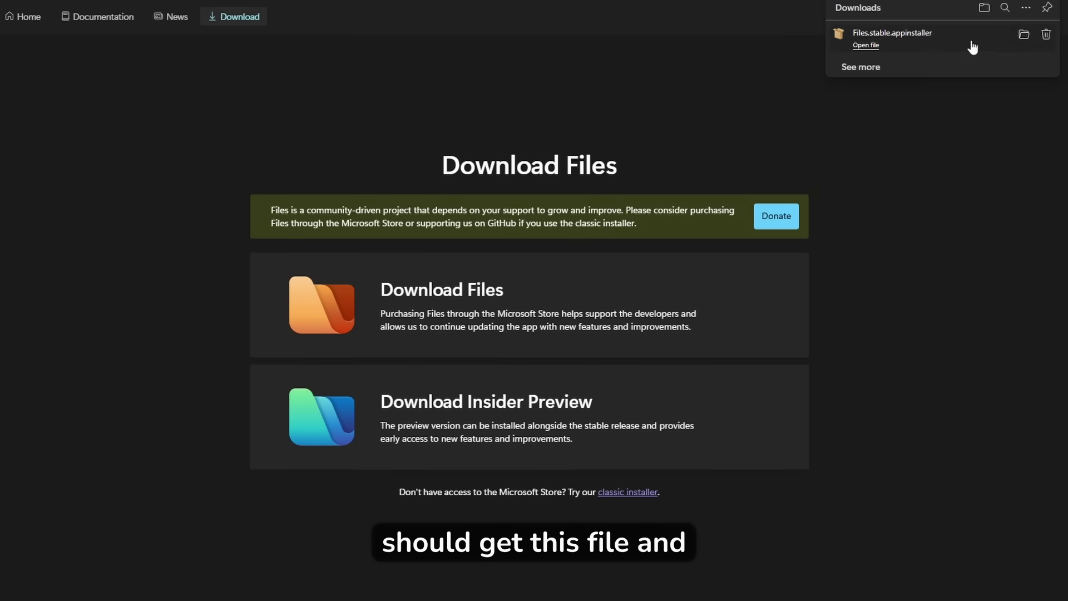
click(974, 41)
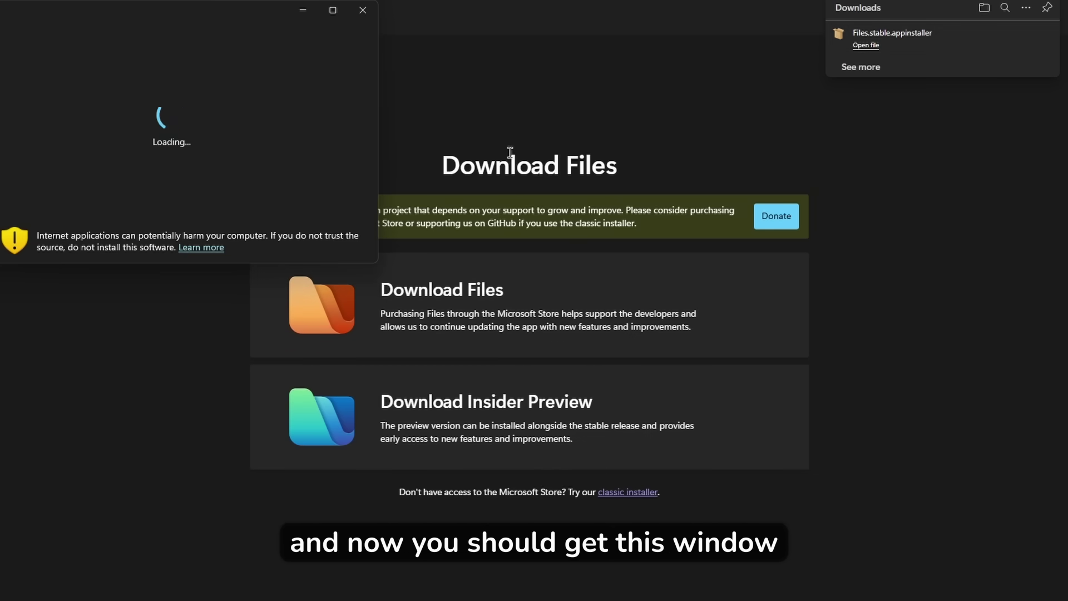
drag(325, 45, 587, 131)
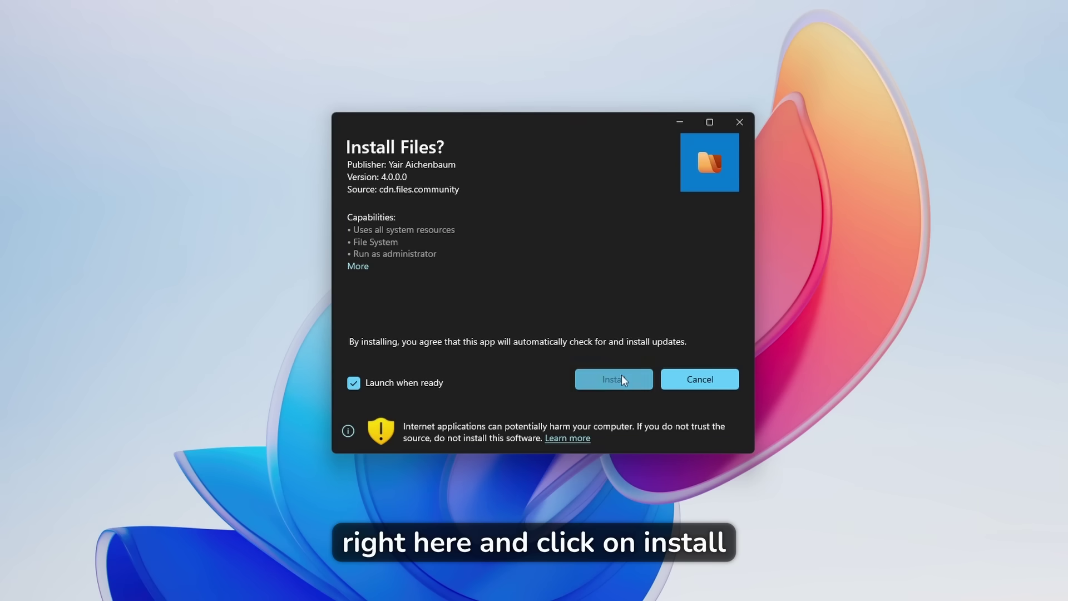
click(622, 377)
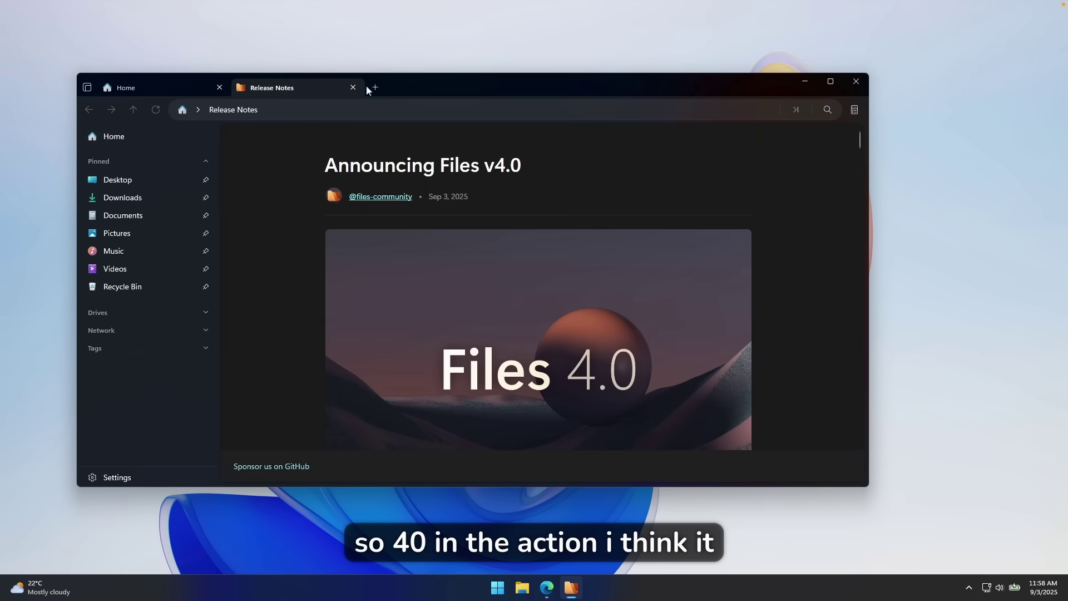
Close the Release Notes tab, reposition the Files window, and select the address bar.
click(353, 88)
drag(375, 82, 470, 99)
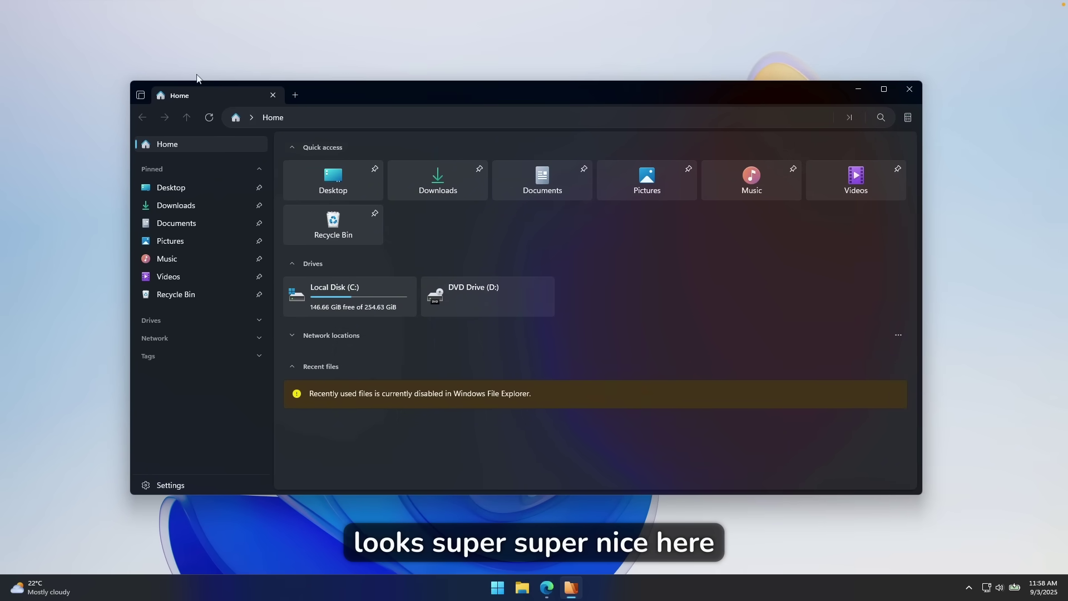
drag(385, 94, 375, 91)
click(329, 119)
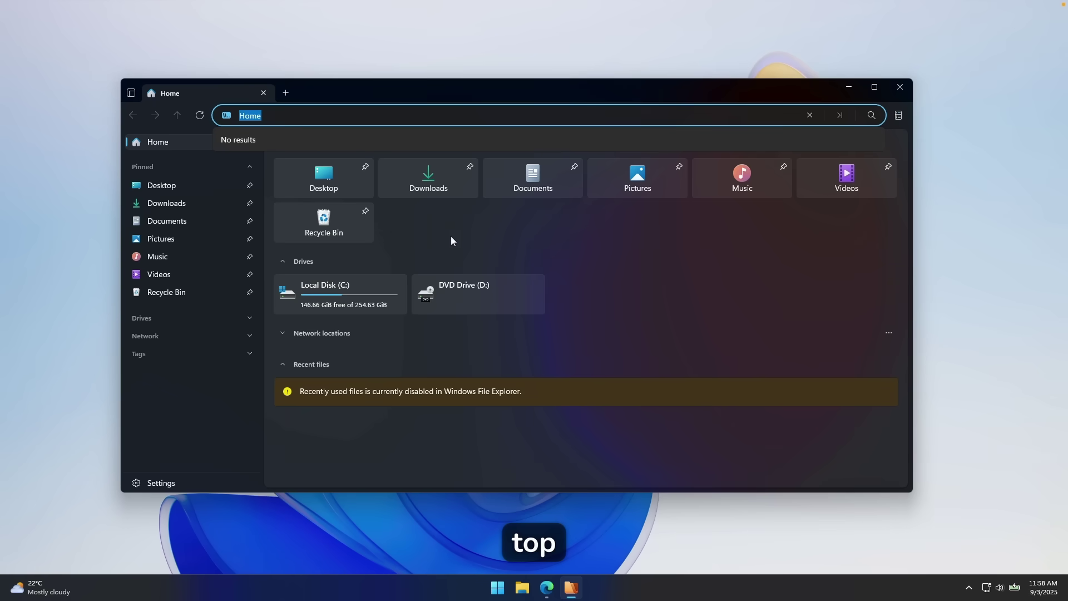
Collapse and re-expand Drives, expand Network locations, and collapse Recent files.
click(492, 260)
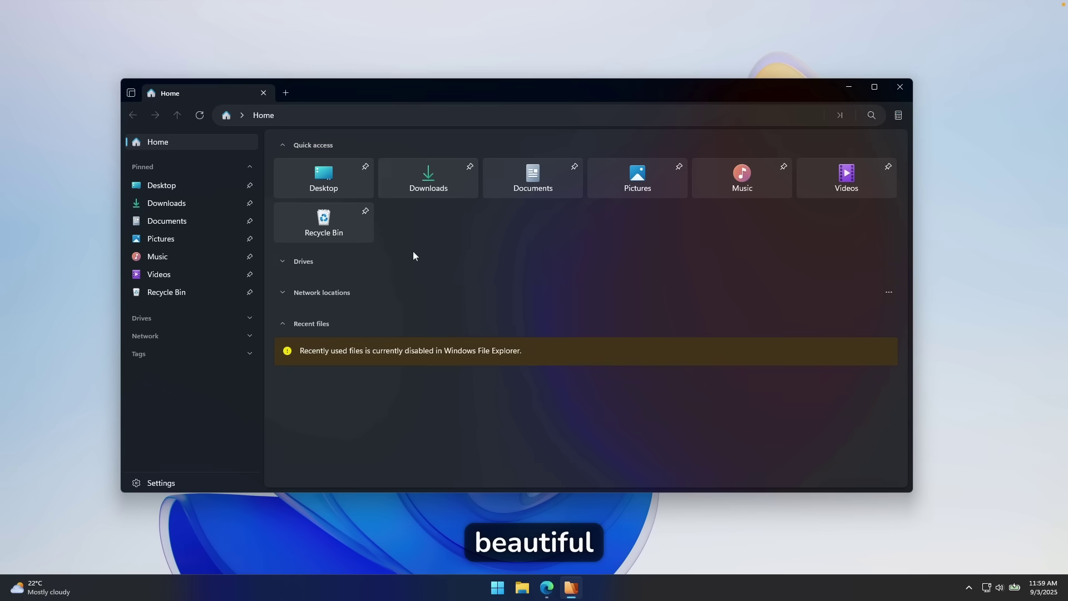
click(295, 260)
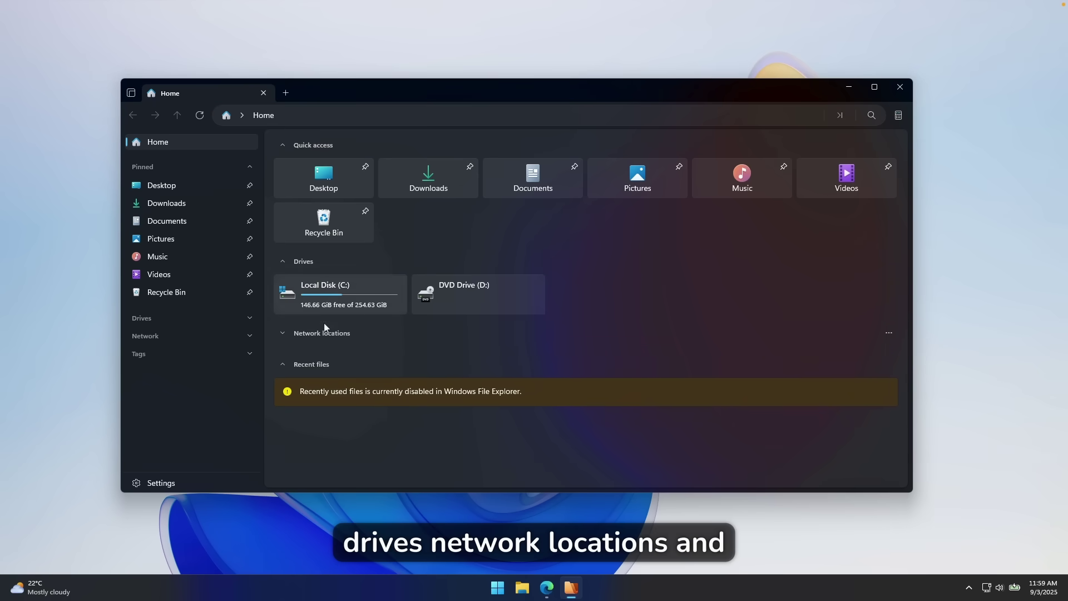
click(282, 333)
click(289, 392)
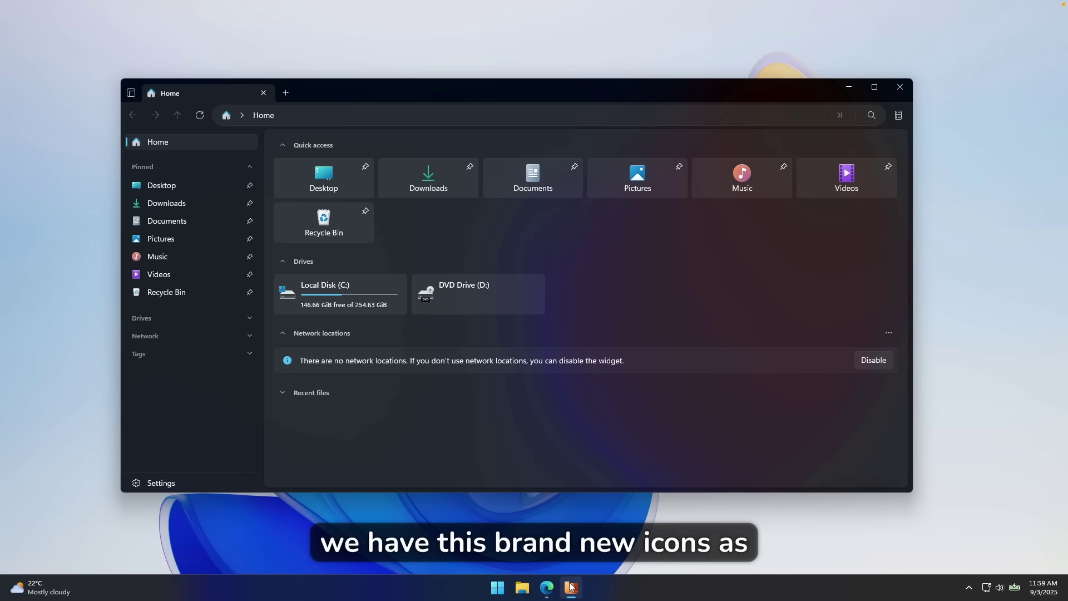
mouse_move(573, 586)
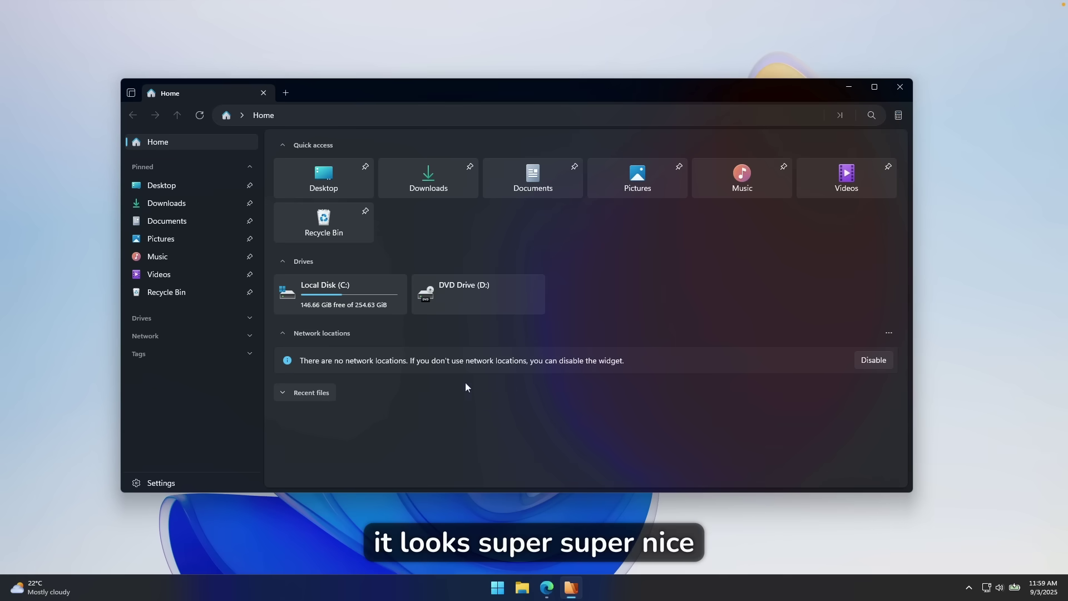
Open Downloads and split the tab vertically into two side-by-side panes.
click(428, 178)
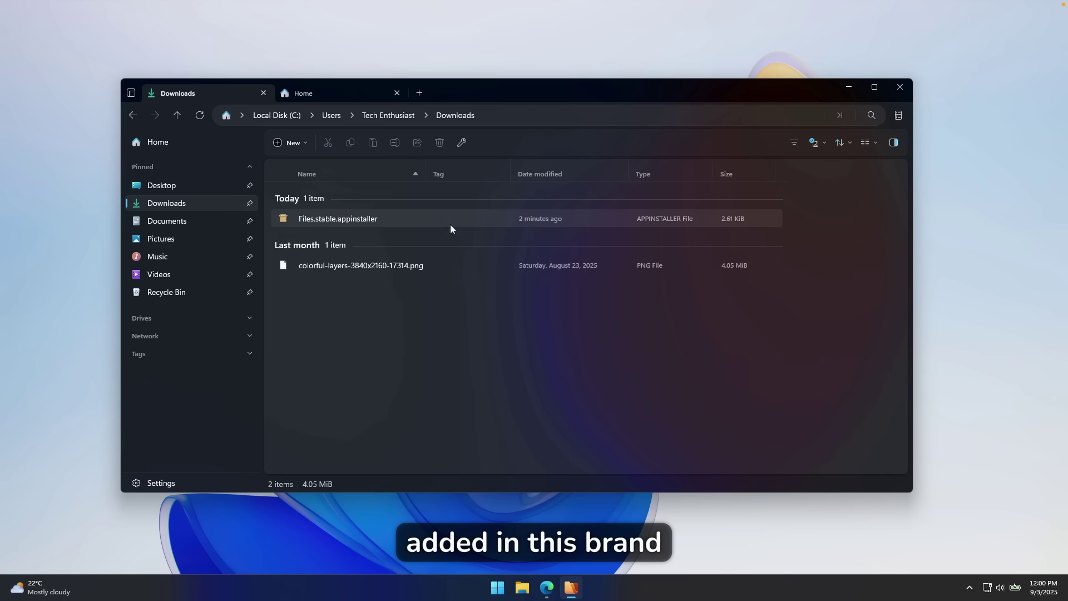
click(132, 93)
mouse_move(202, 152)
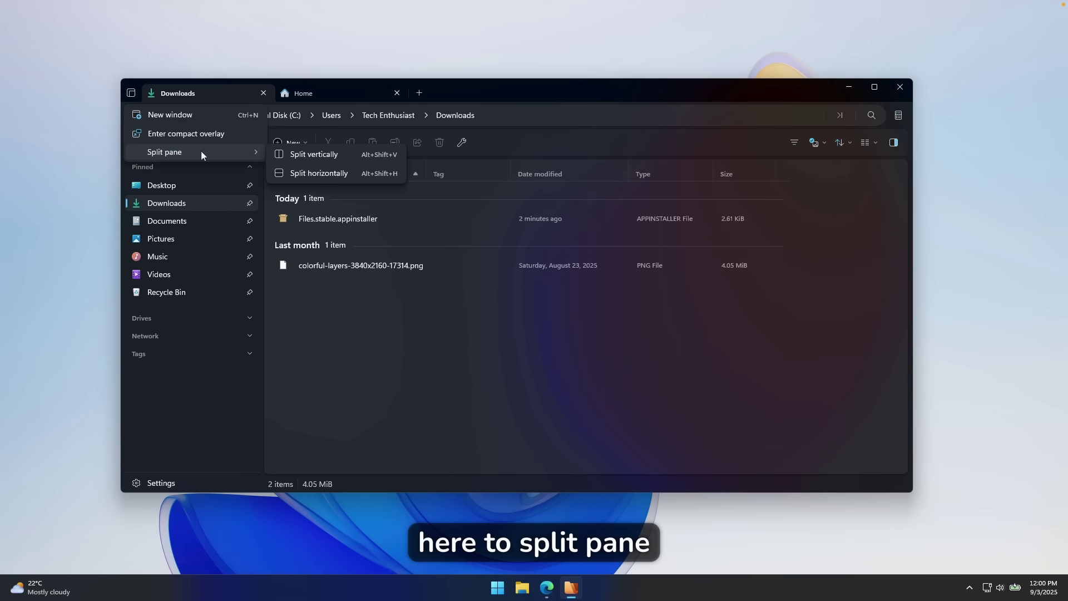
click(335, 155)
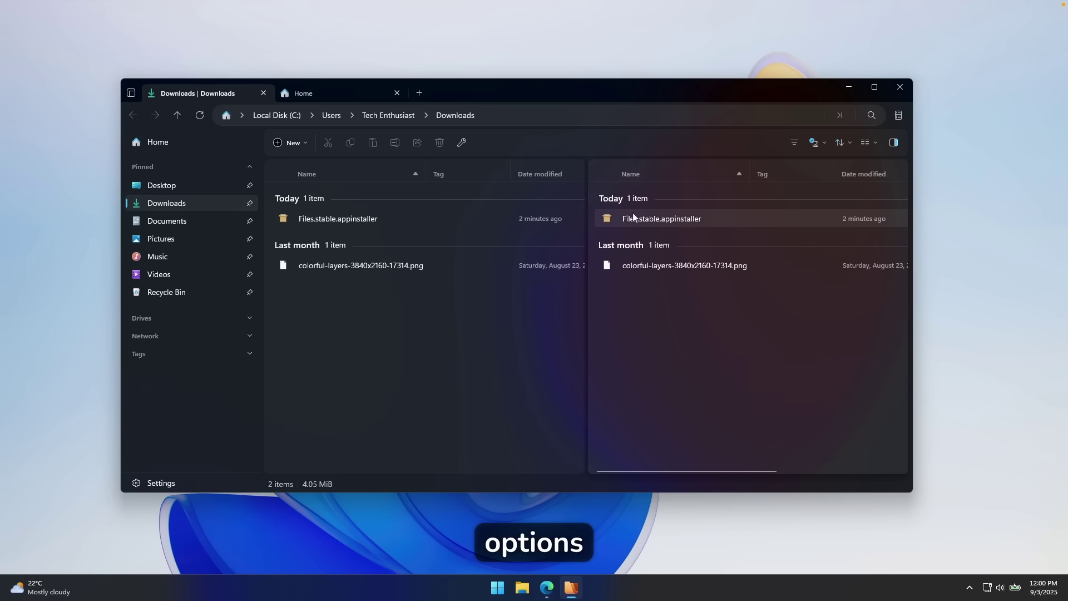
Browse folders in each pane, leaving Videos on the right and Recycle Bin on the left.
click(187, 221)
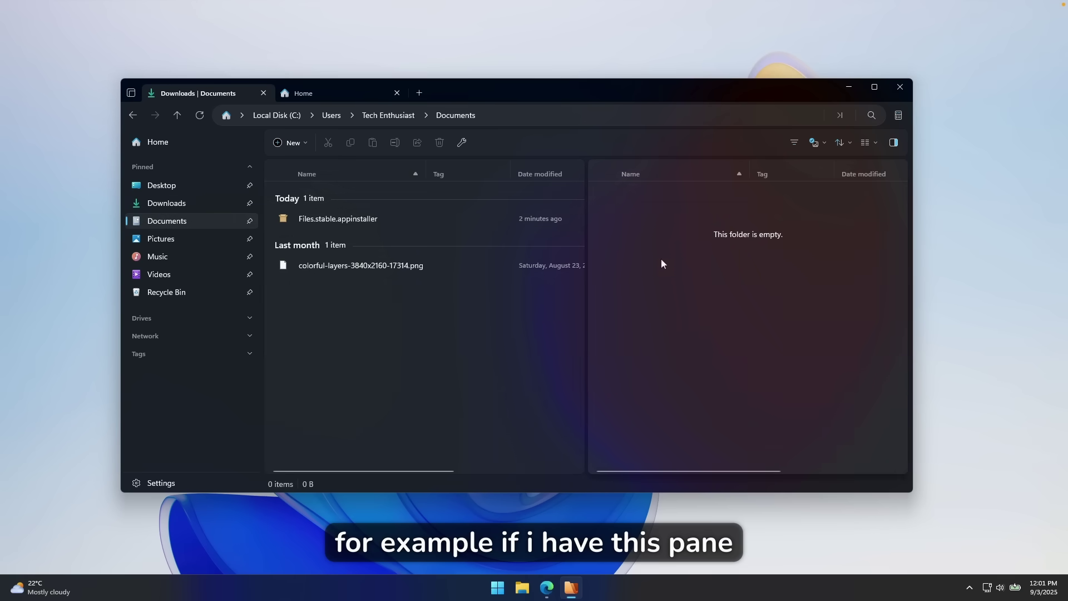
click(188, 238)
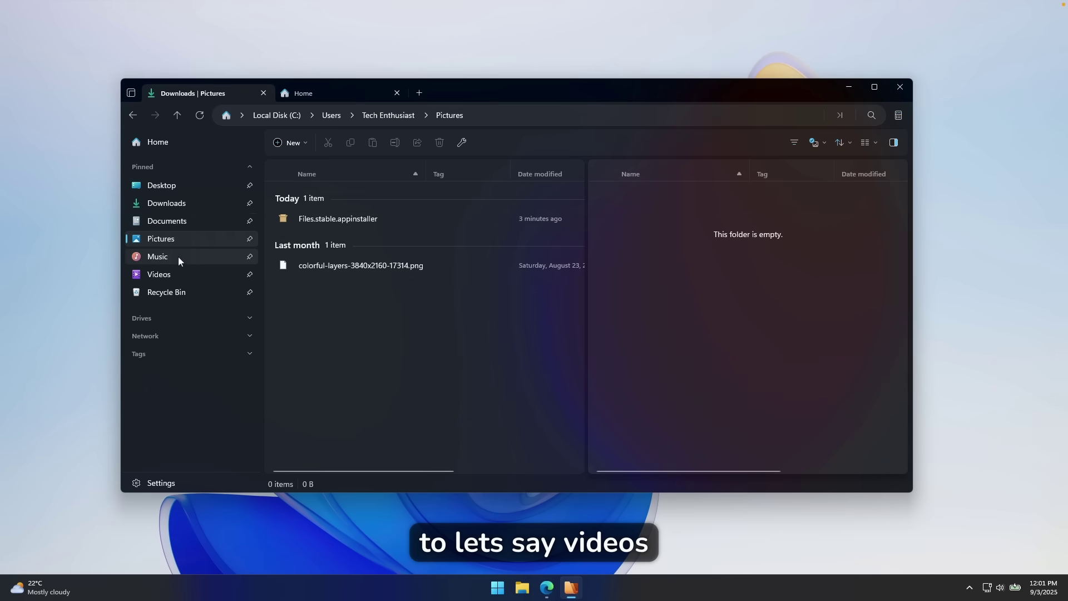
click(179, 257)
click(192, 274)
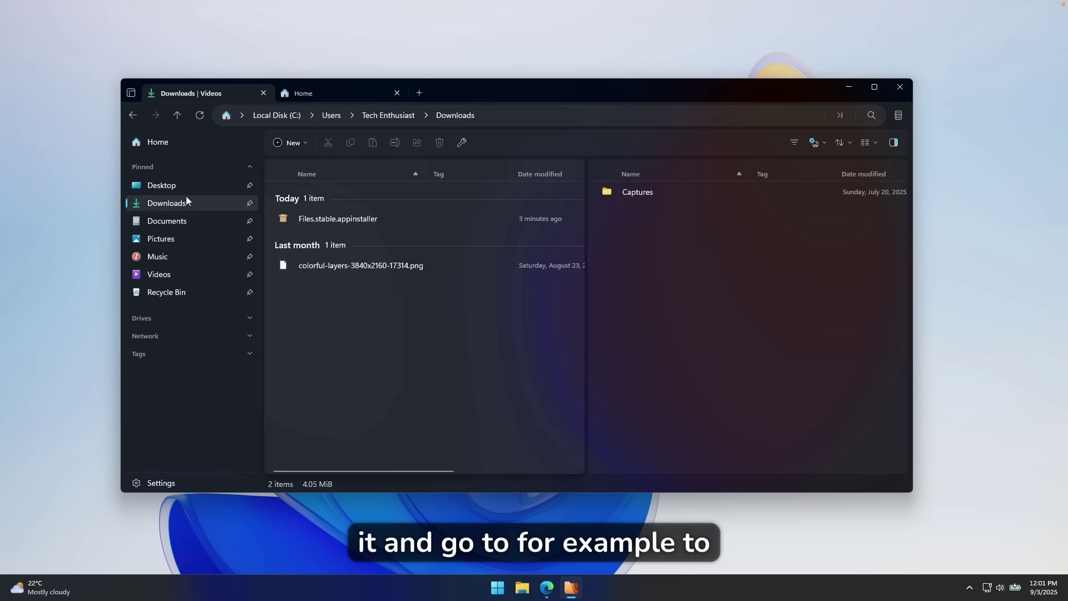
click(167, 185)
click(166, 292)
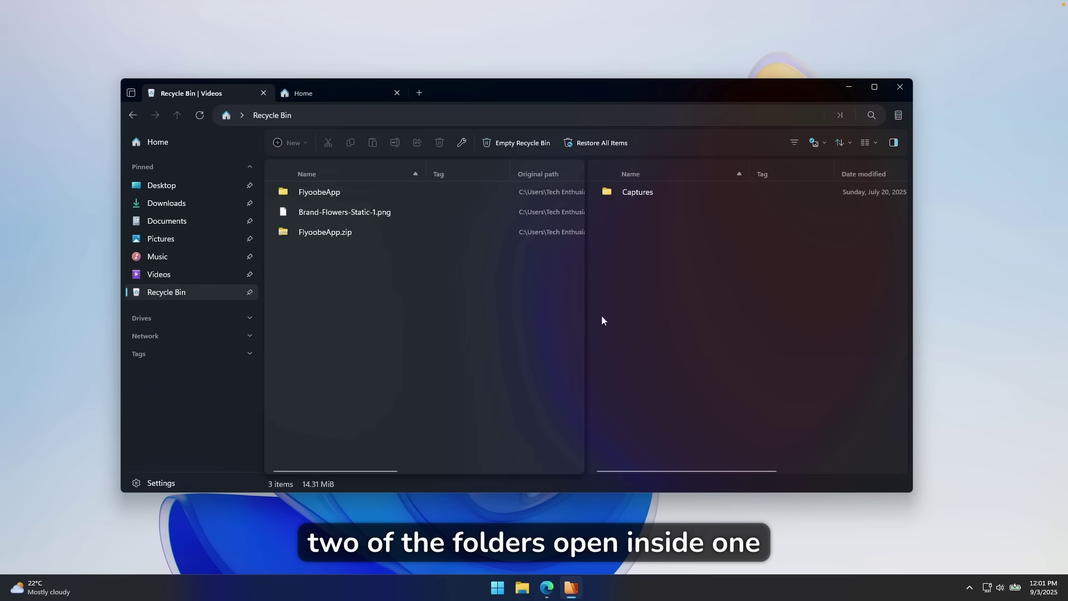
Close the Recycle Bin pane and split the Videos tab horizontally into top and bottom panes.
click(131, 93)
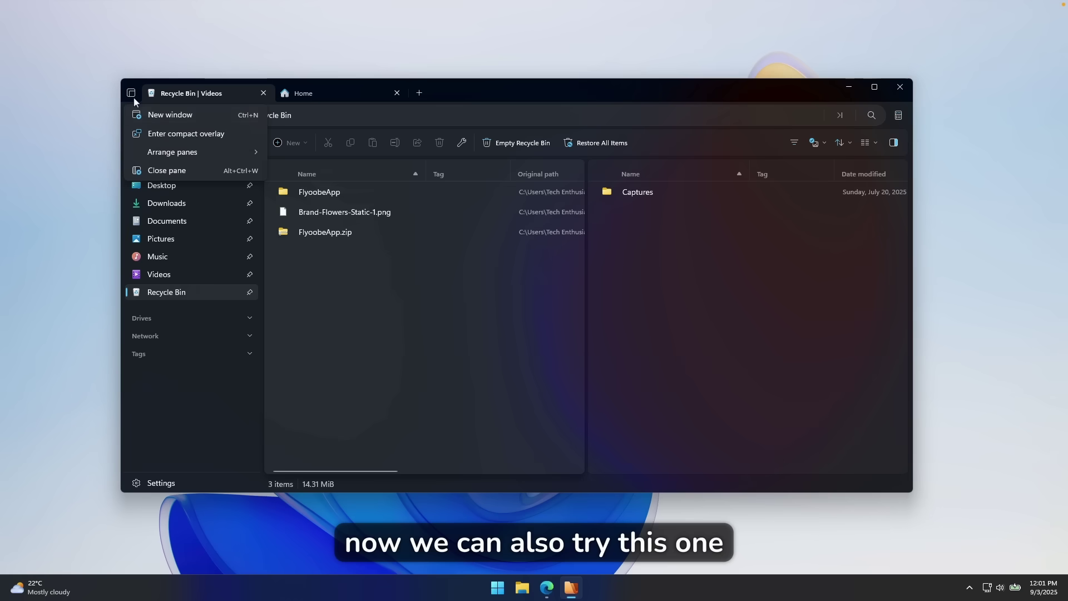
click(194, 168)
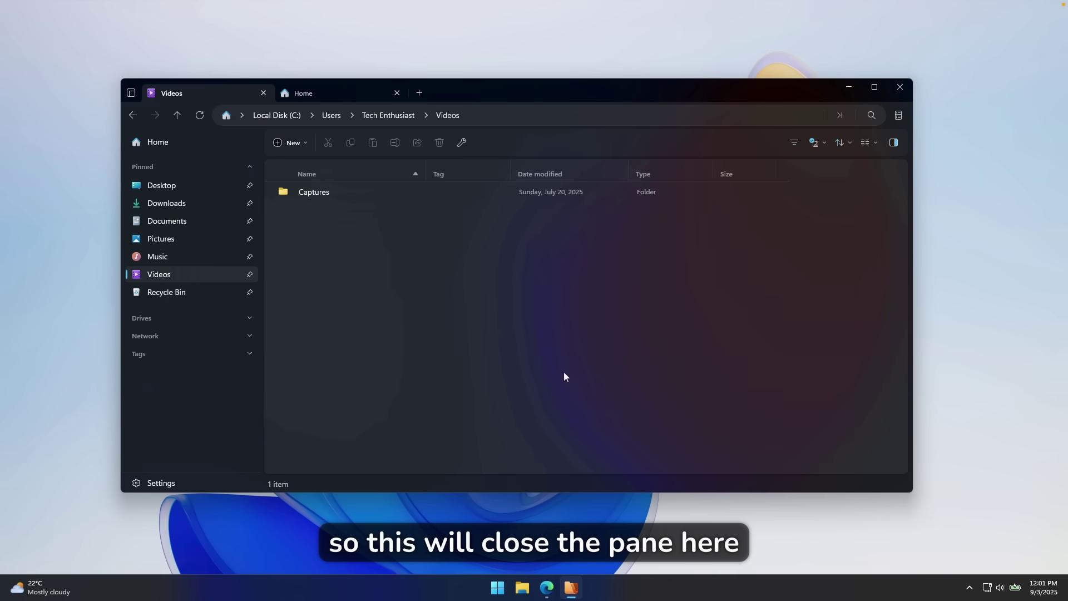
click(132, 93)
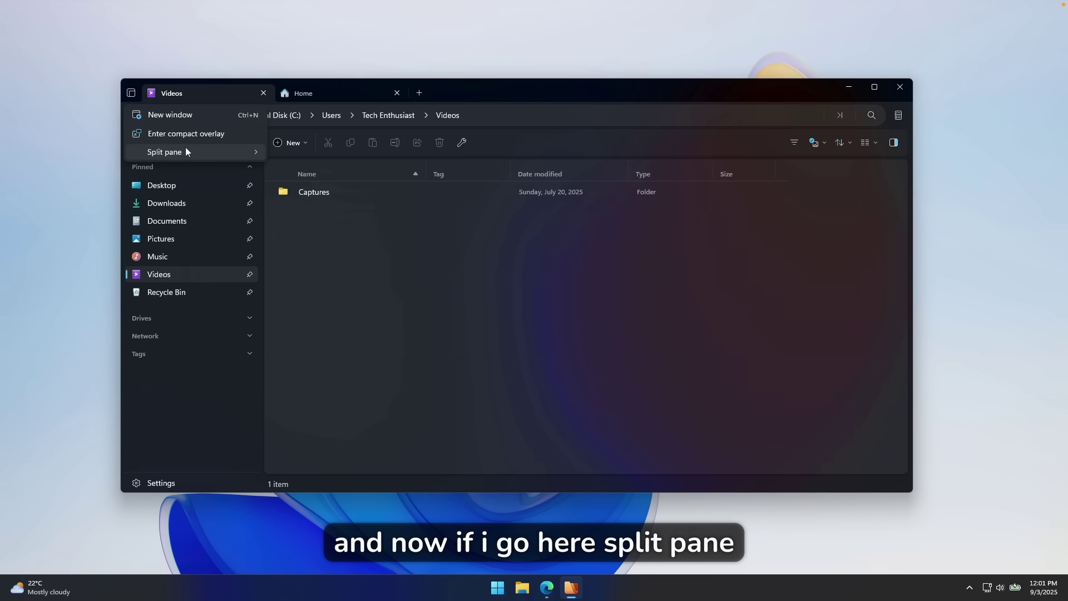
mouse_move(186, 148)
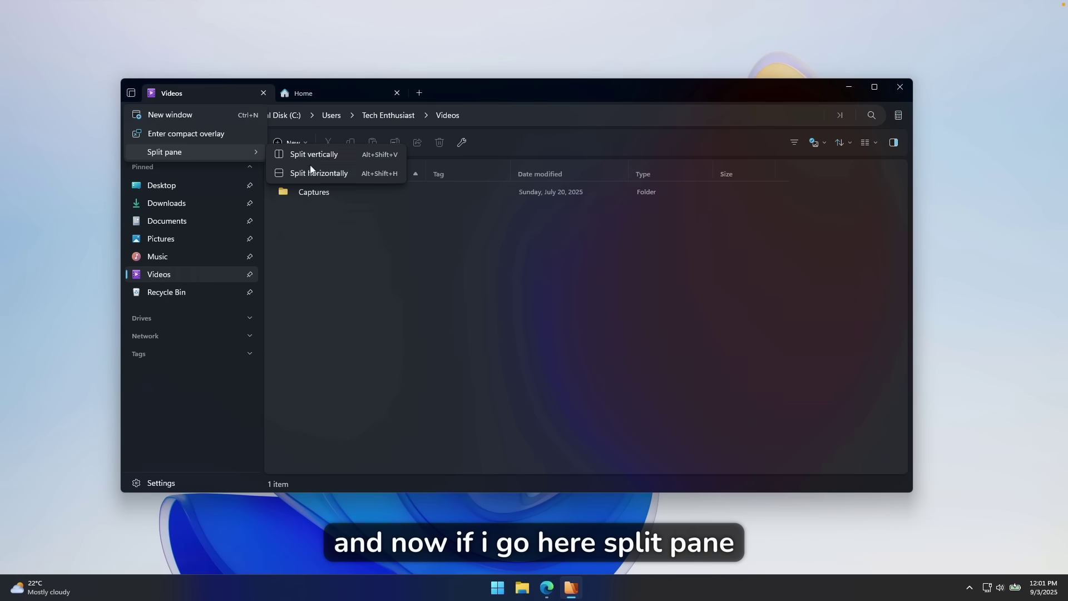
click(346, 173)
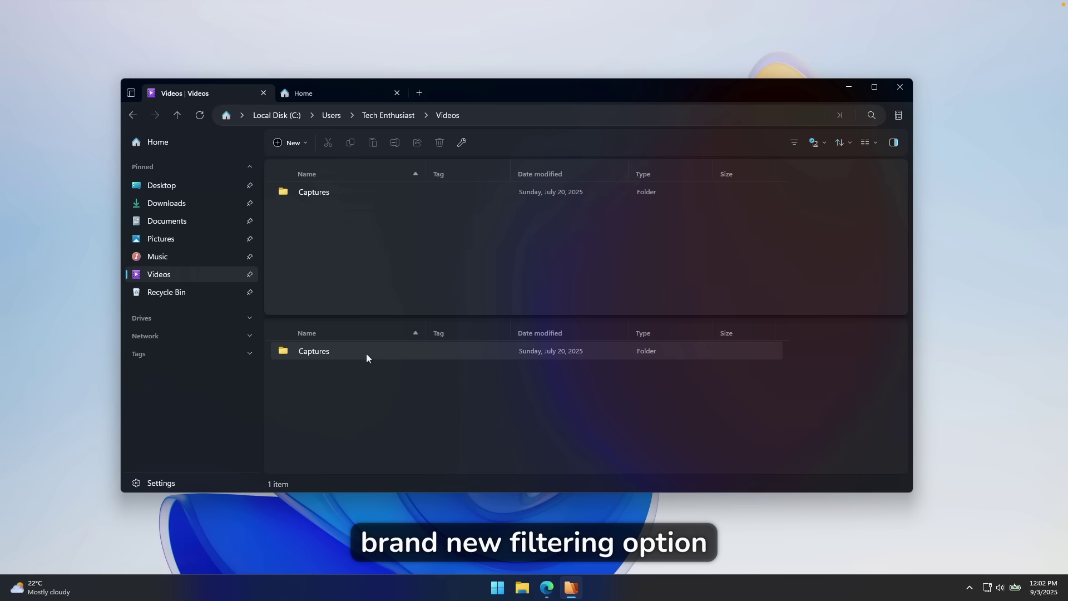
Select Captures, turn on the filename filter, then check Status center from the Home tab.
click(345, 197)
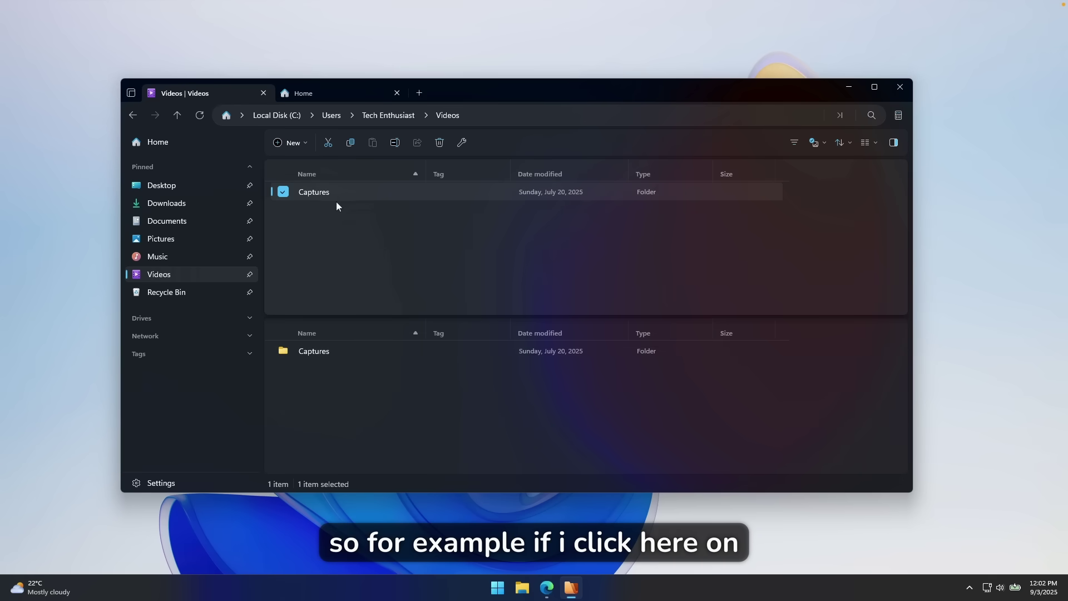
click(793, 143)
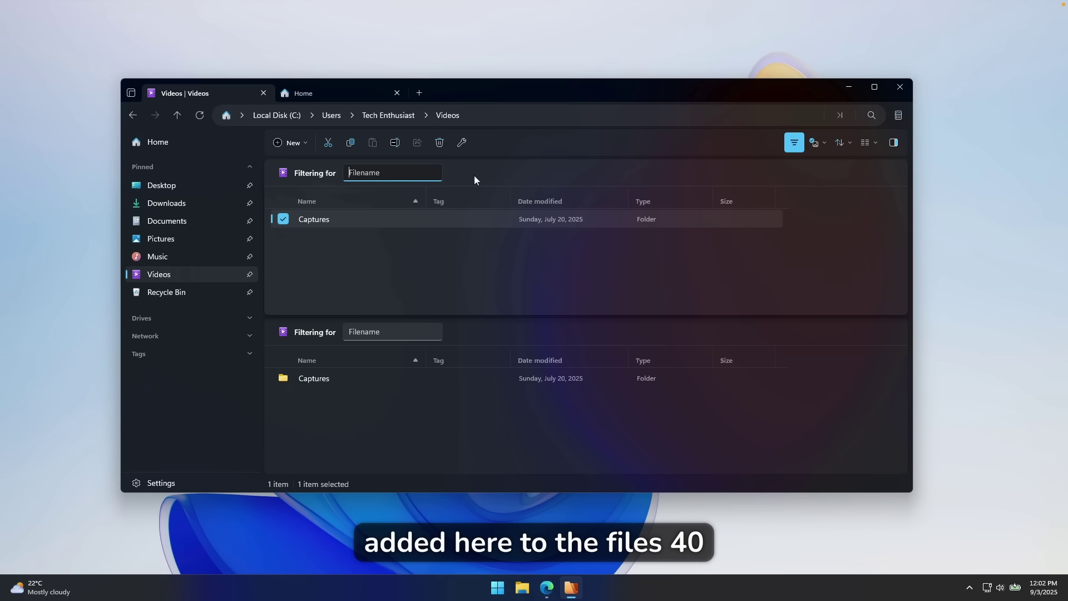
click(330, 94)
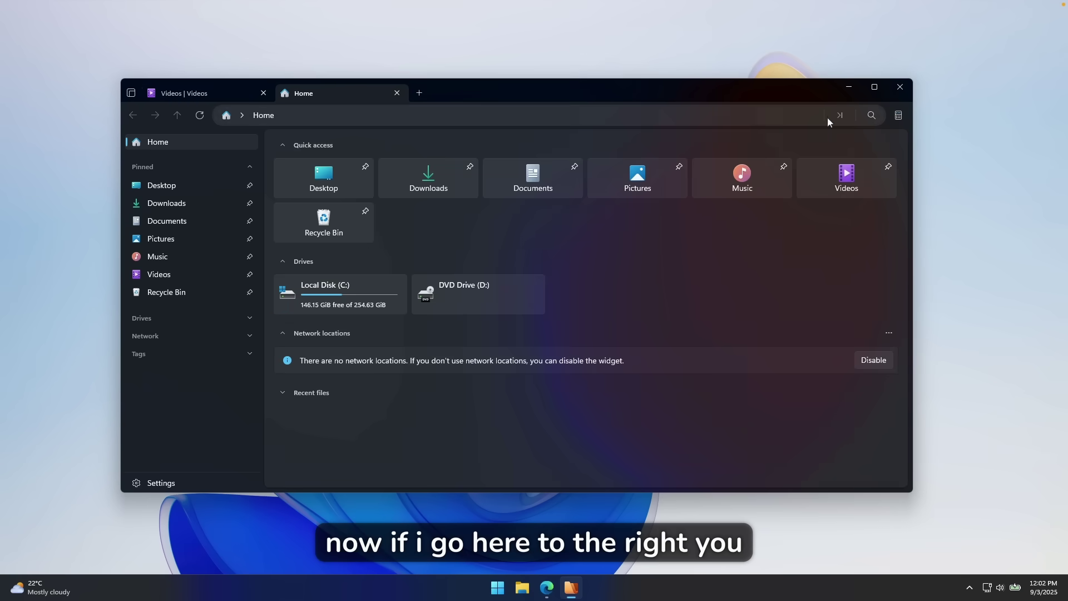
click(899, 115)
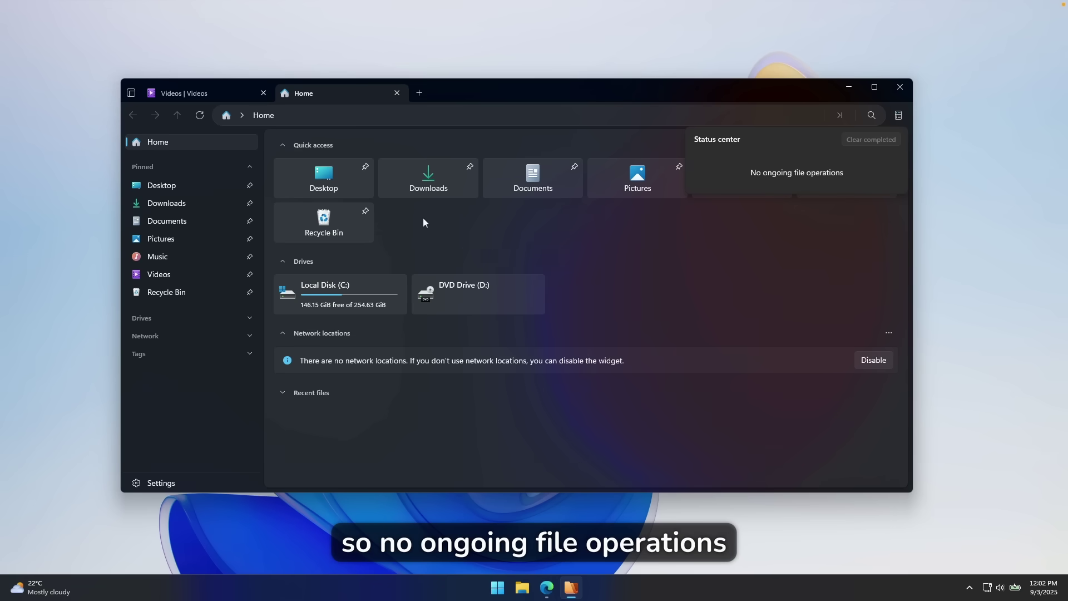
Copy the Captures folder from the Videos folder.
click(186, 241)
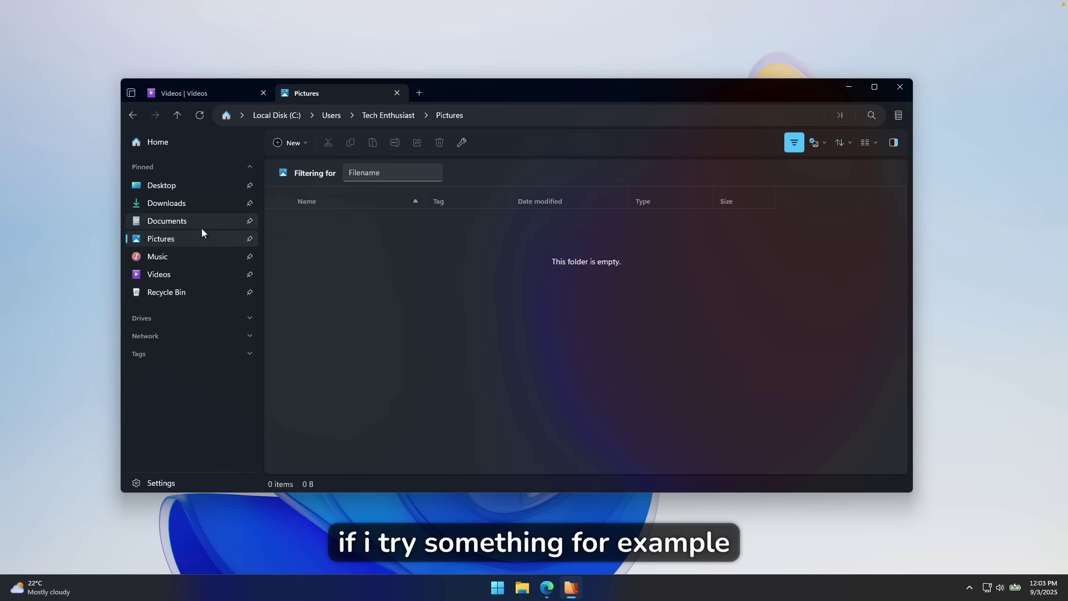
click(186, 275)
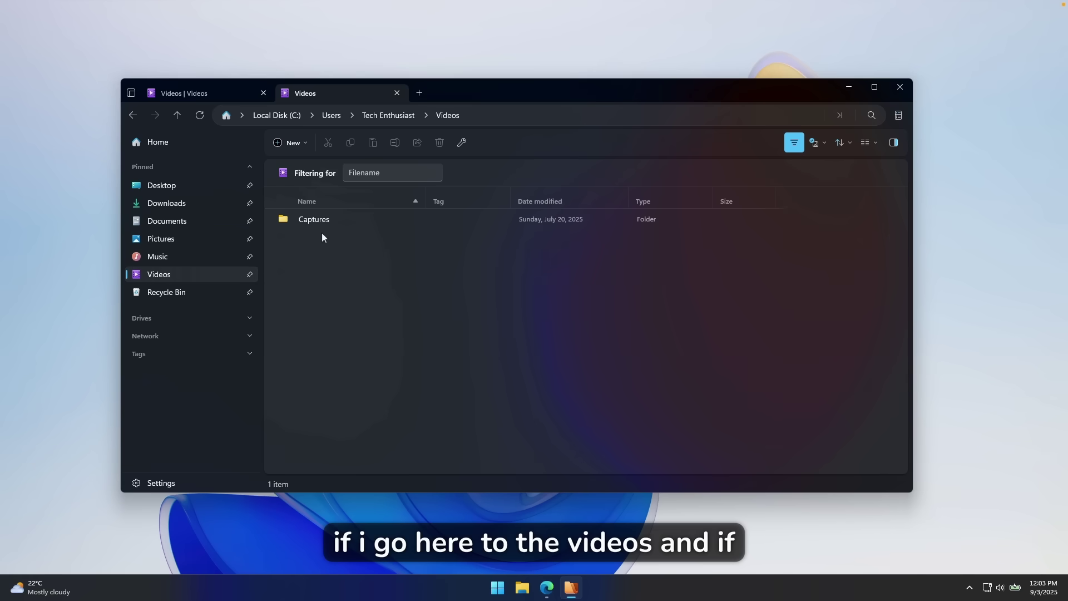
click(328, 221)
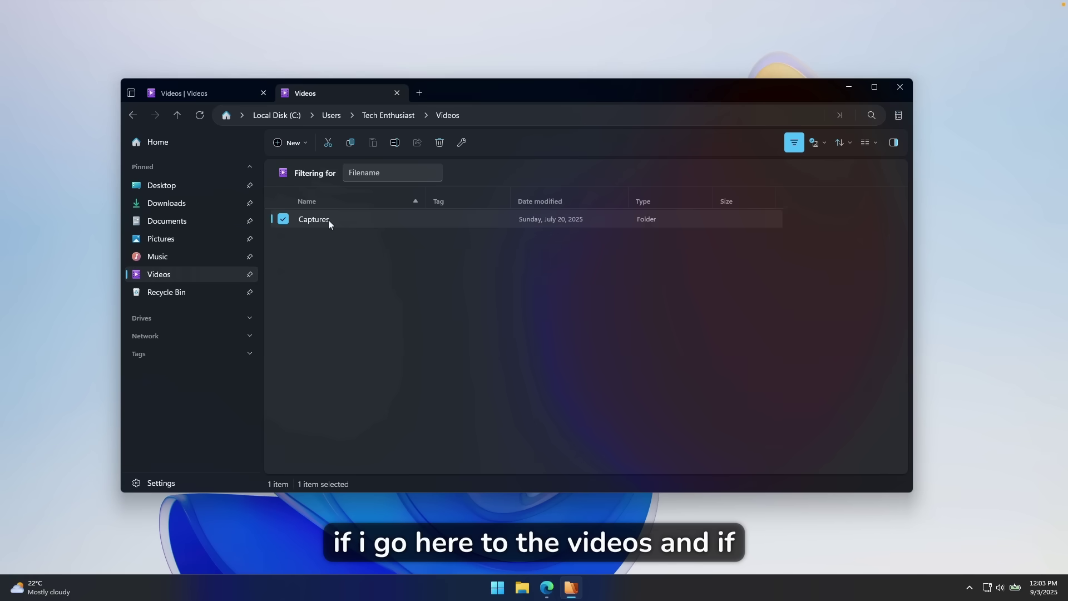
click(350, 143)
Paste Captures into Downloads and confirm the completed copy in Status center.
click(209, 207)
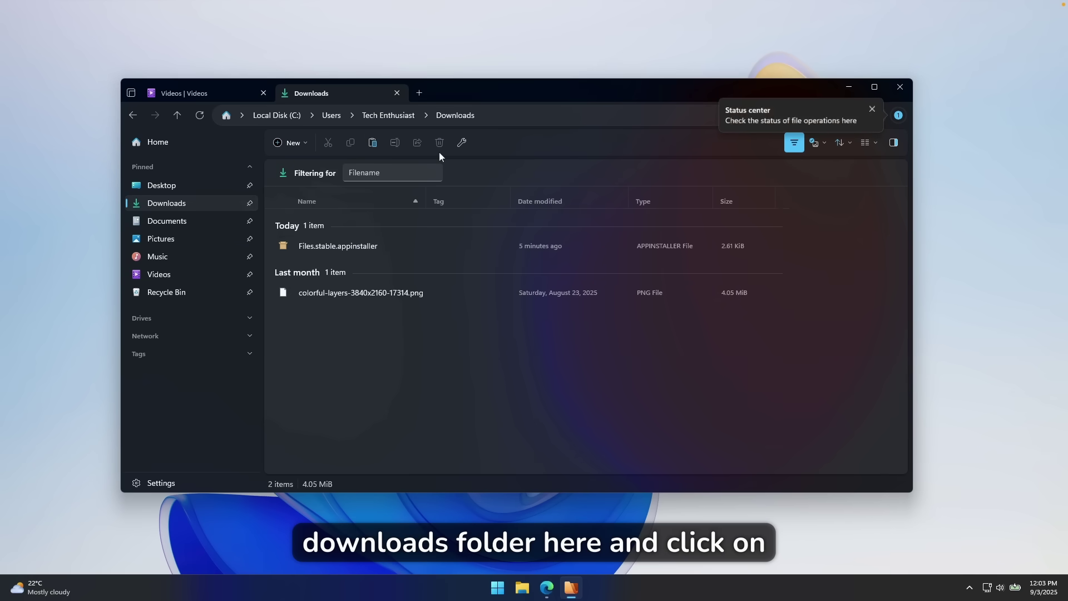
click(371, 142)
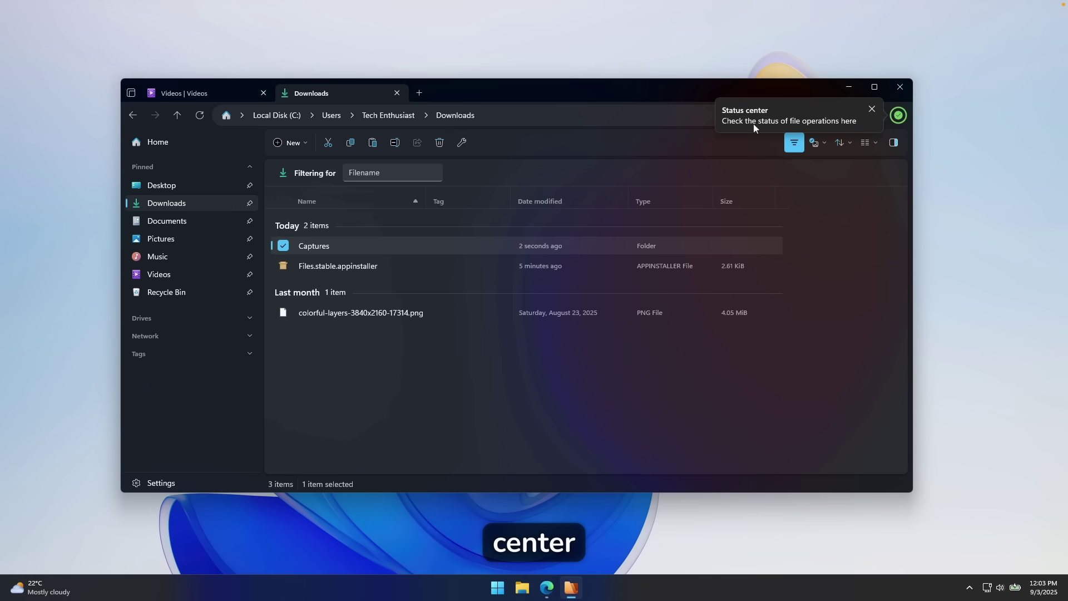
click(899, 116)
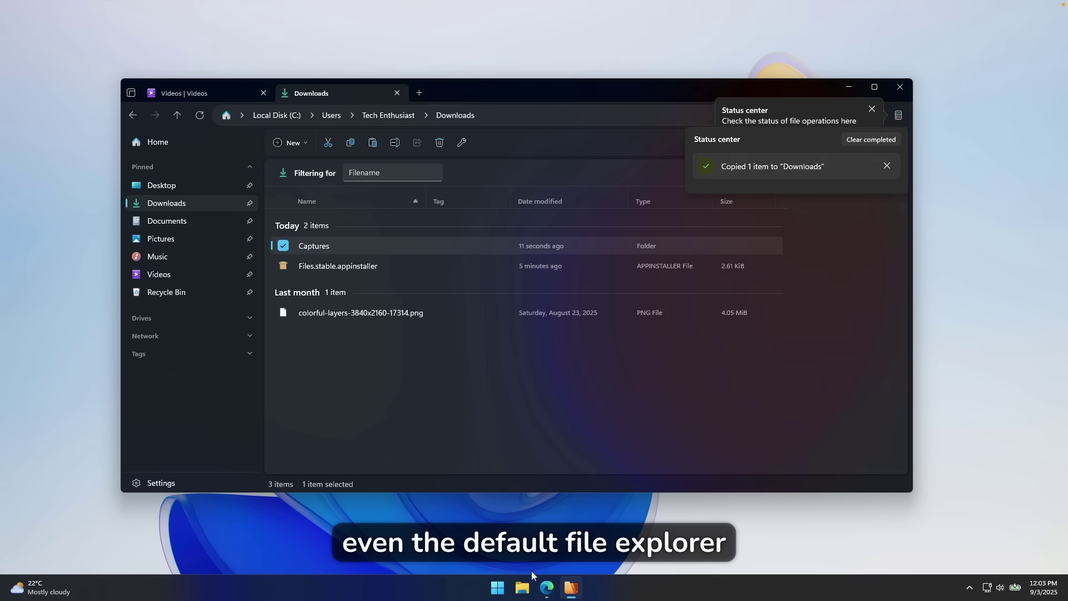
click(522, 587)
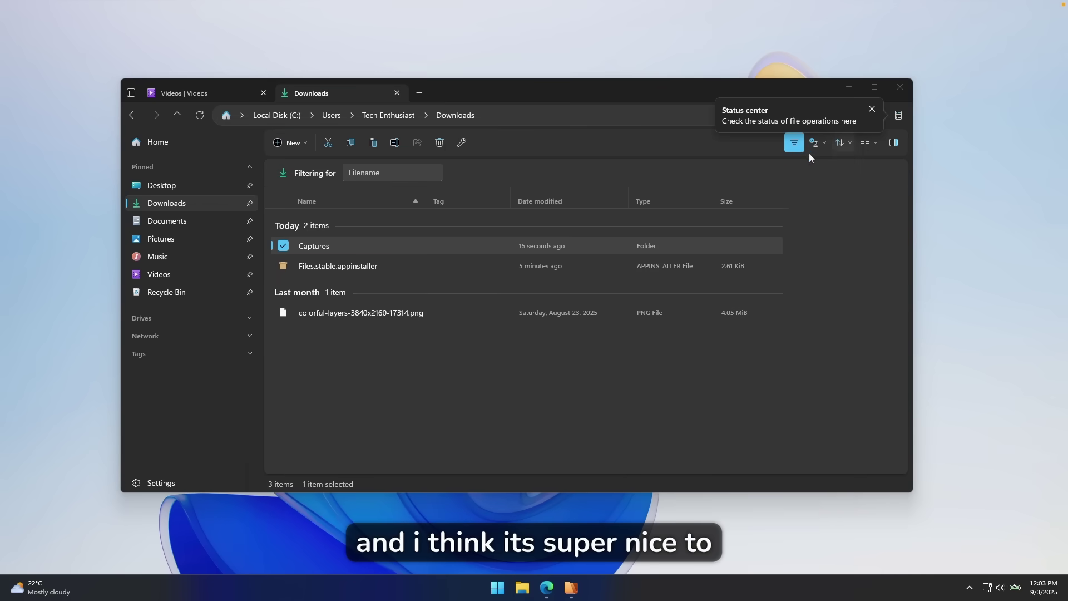
click(898, 115)
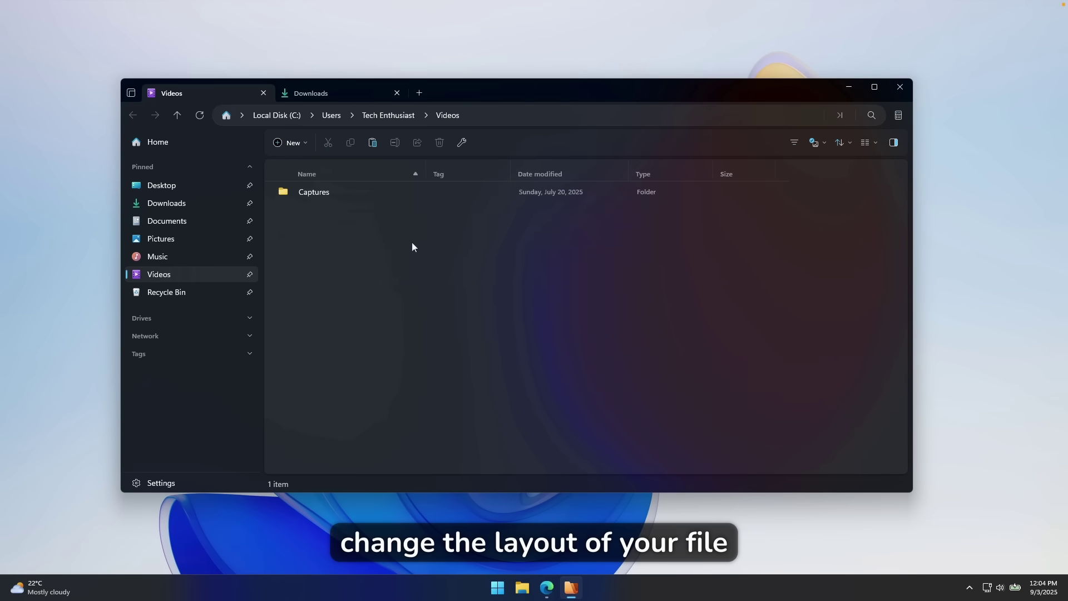
Select the Captures folder, check the layout options and window menu, then dismiss both.
click(445, 193)
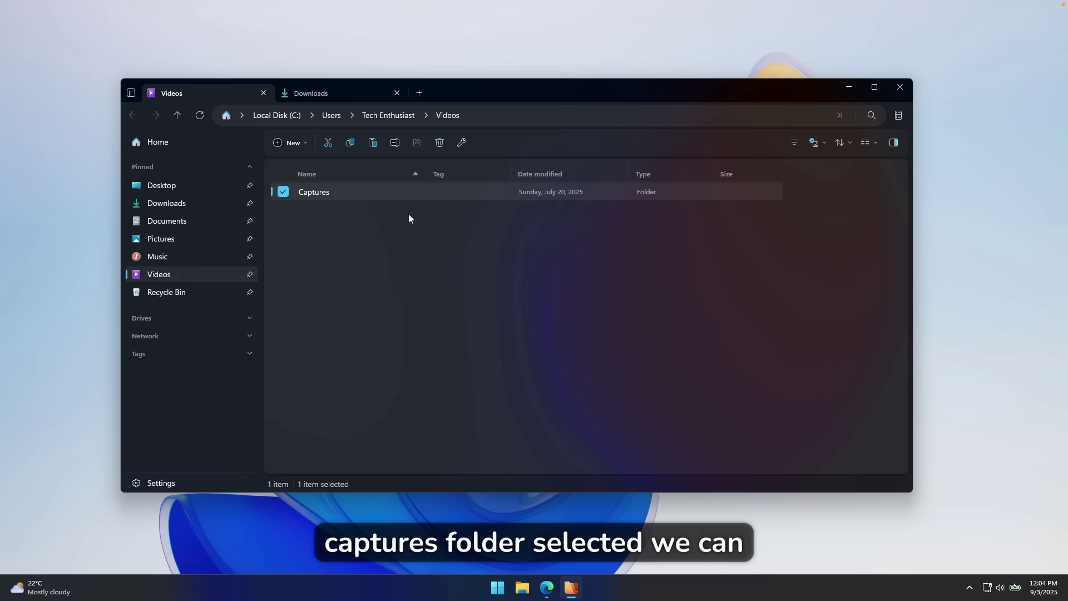
click(870, 143)
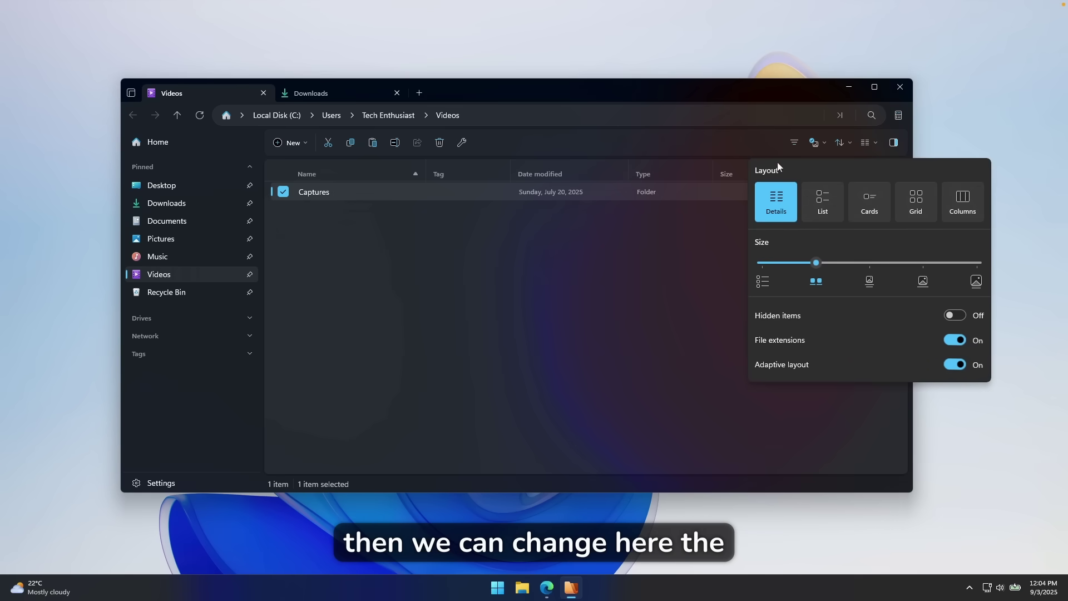
click(131, 93)
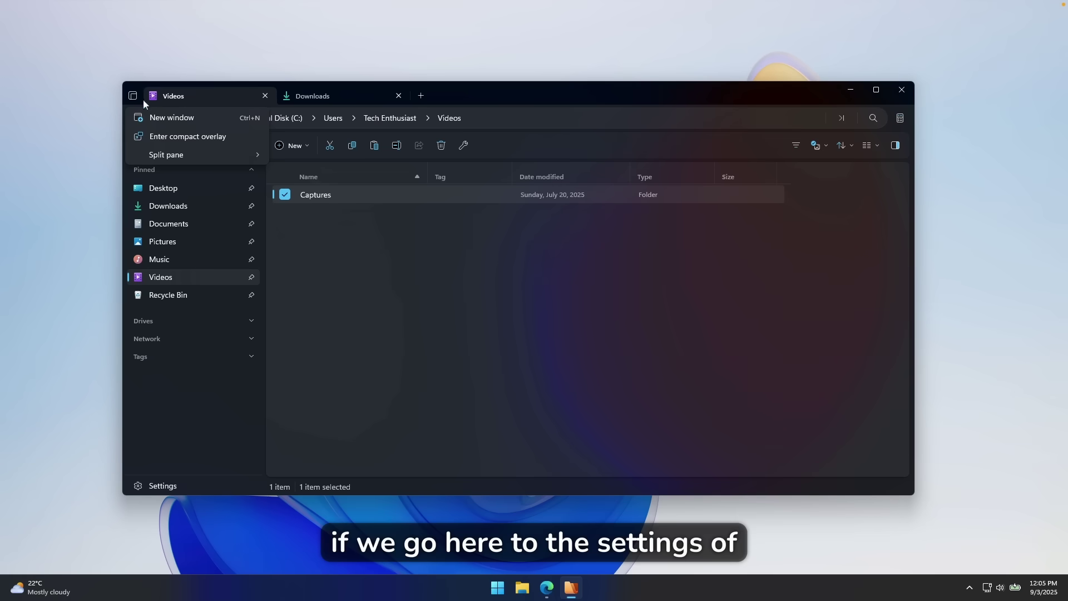
click(529, 102)
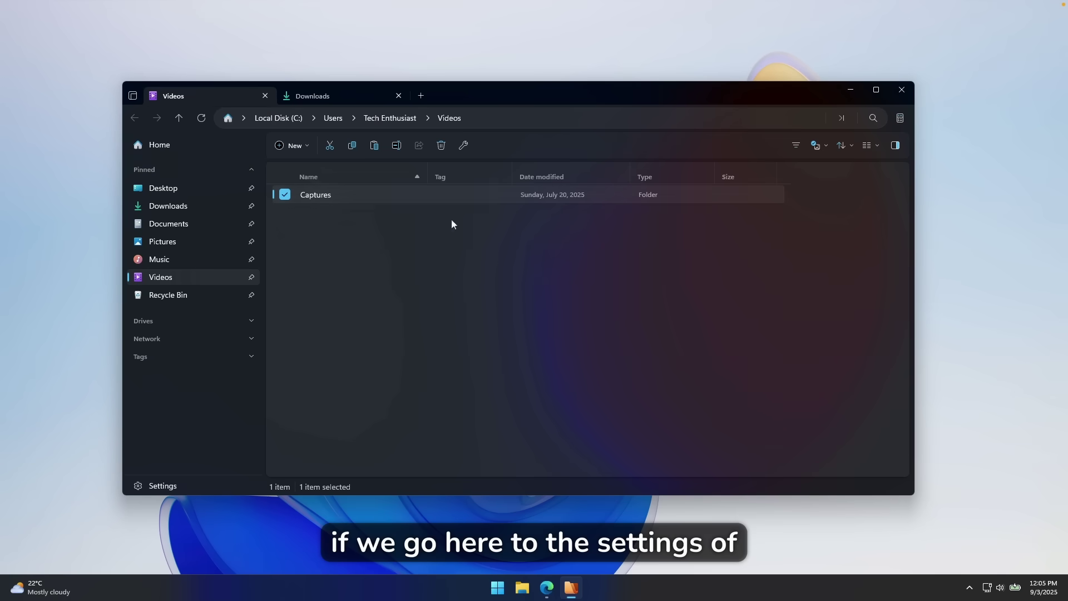
Set the Appearance theme to Light in Settings and close Settings.
click(170, 486)
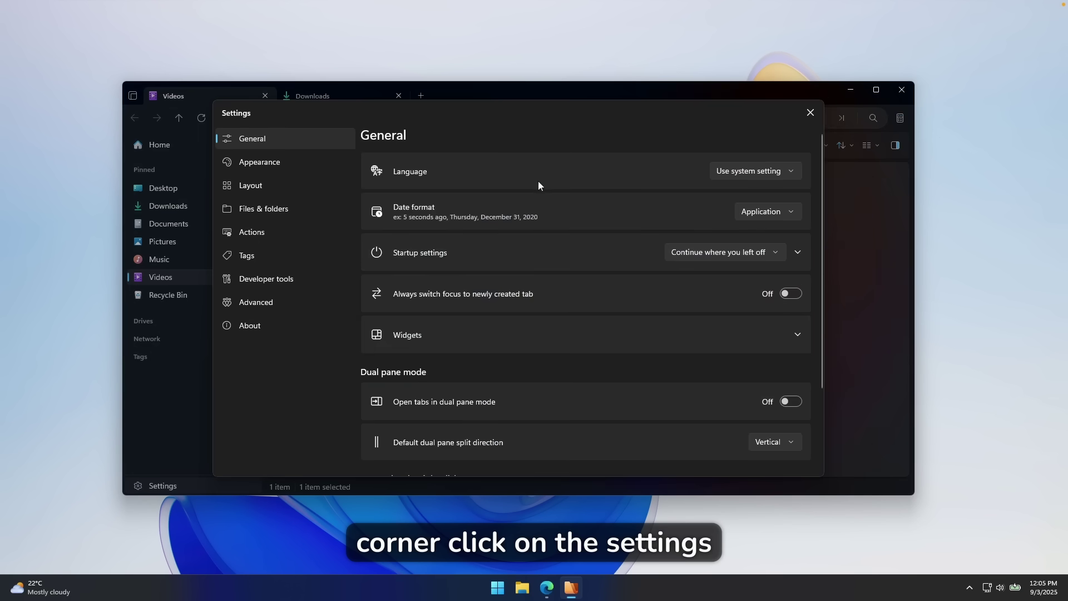
scroll(556, 196, down, 2)
scroll(557, 195, up, 2)
scroll(556, 196, down, 2)
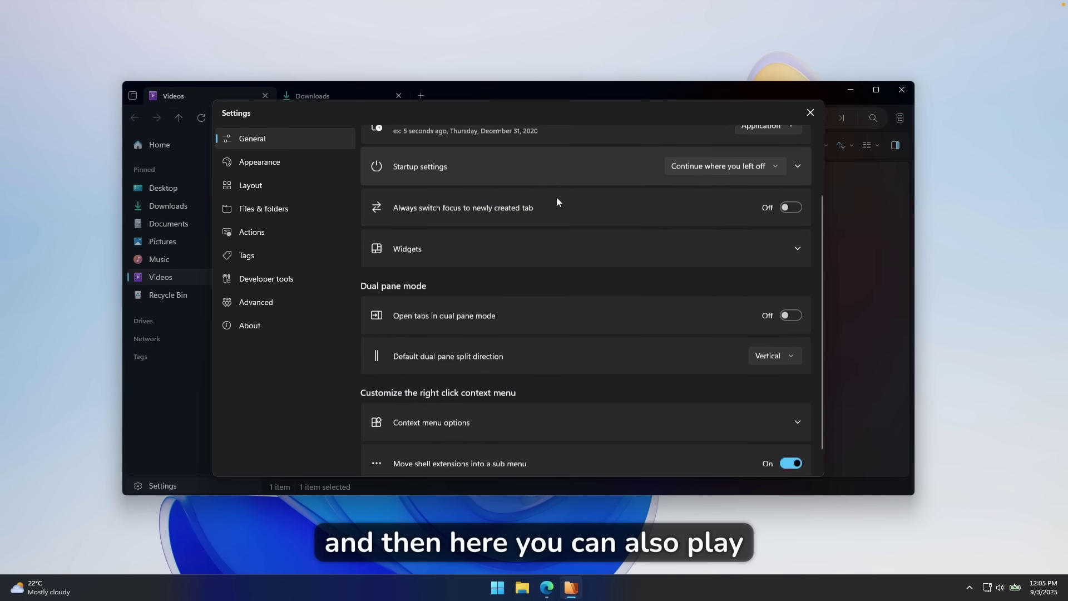
scroll(557, 198, down, 1)
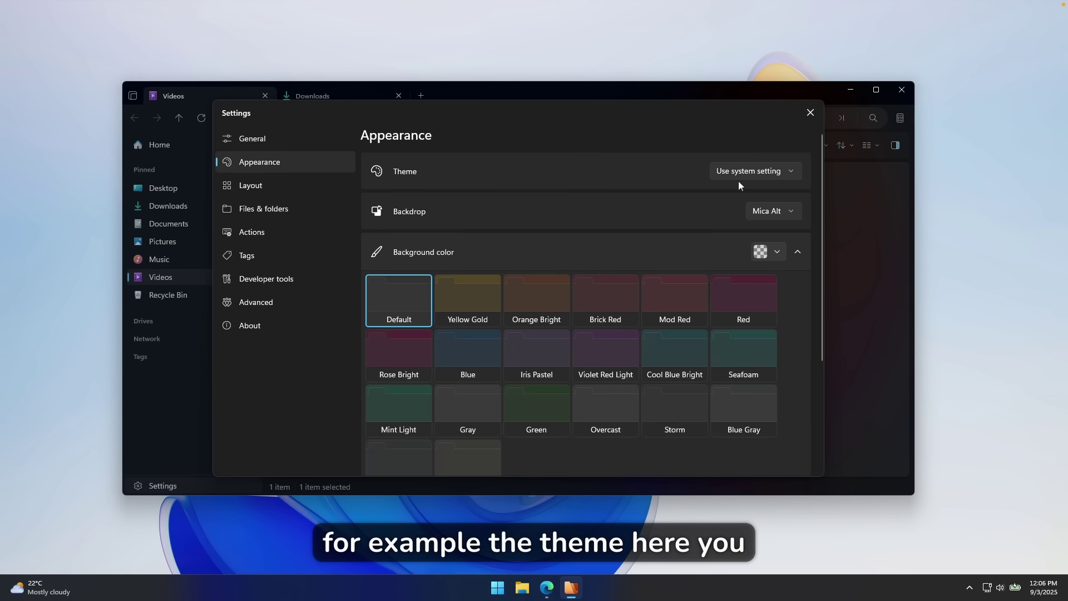
click(754, 170)
click(760, 188)
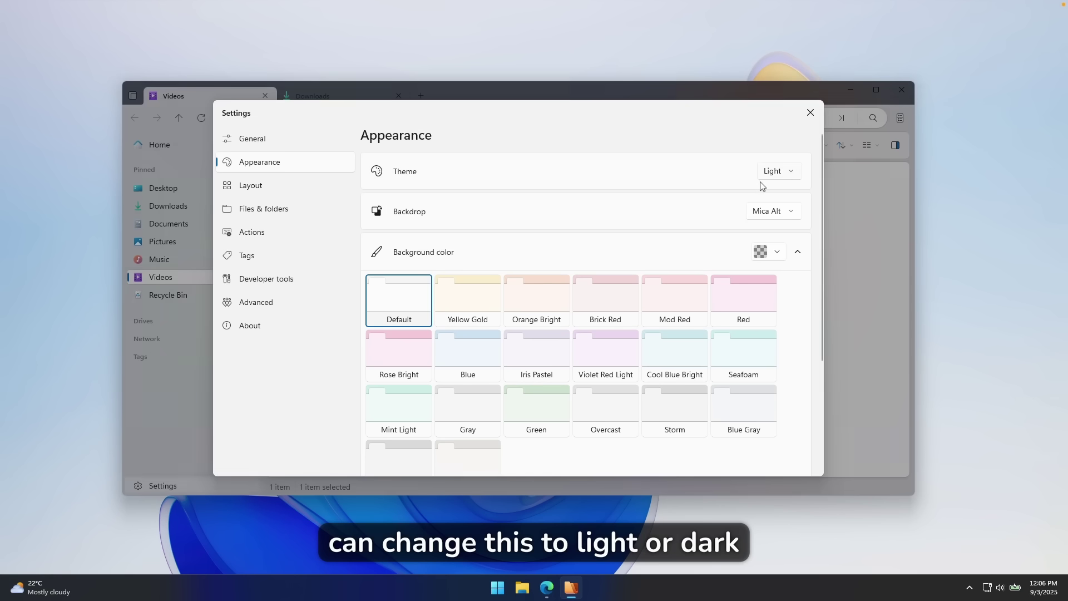
click(810, 113)
Nudge the Files window left, view the editable folder path, then deselect Captures.
drag(779, 95, 756, 98)
click(668, 123)
click(531, 302)
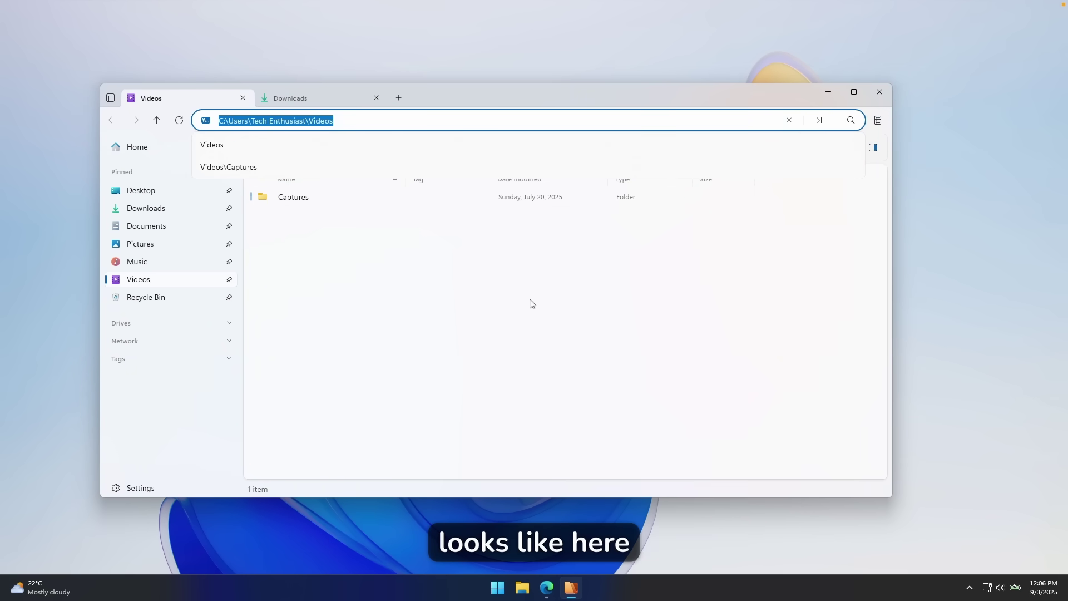
Set the Appearance backdrop to Acrylic, close Settings, and switch to the Downloads tab.
click(154, 489)
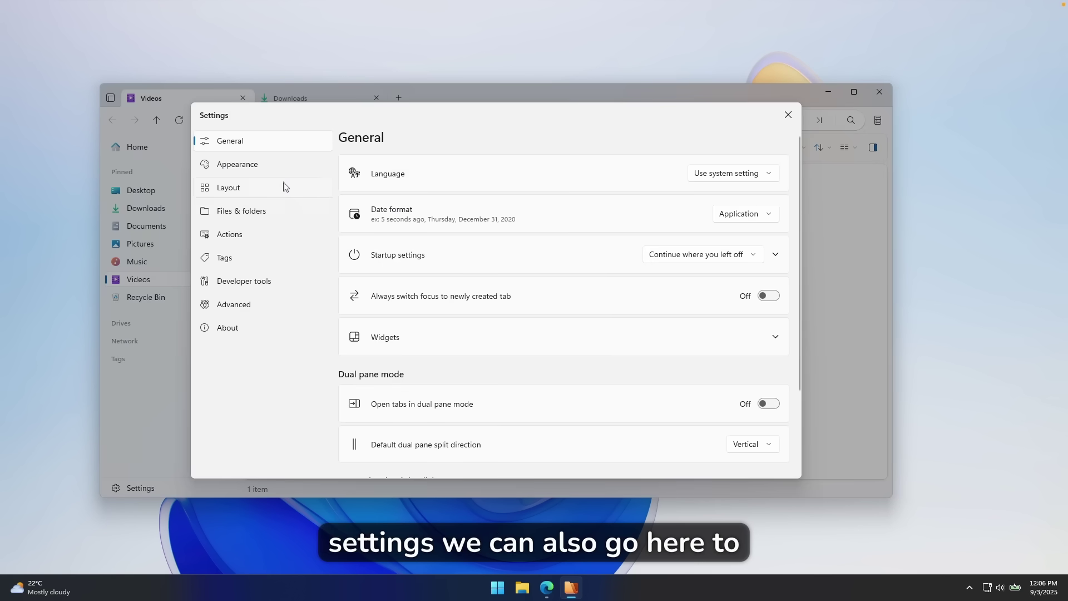
click(311, 187)
click(328, 172)
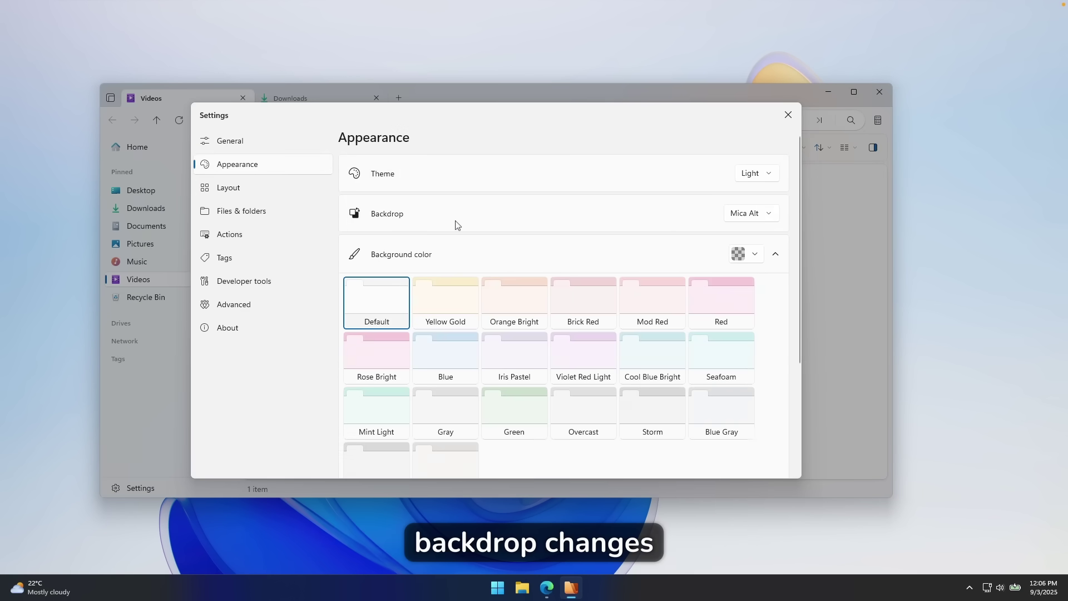
click(745, 220)
click(757, 155)
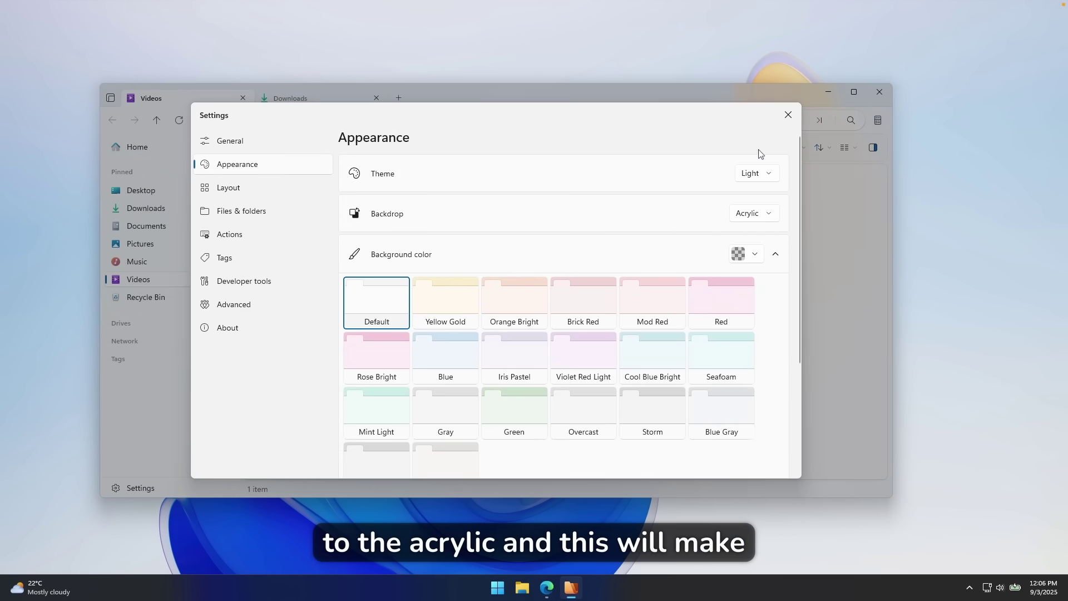
click(787, 116)
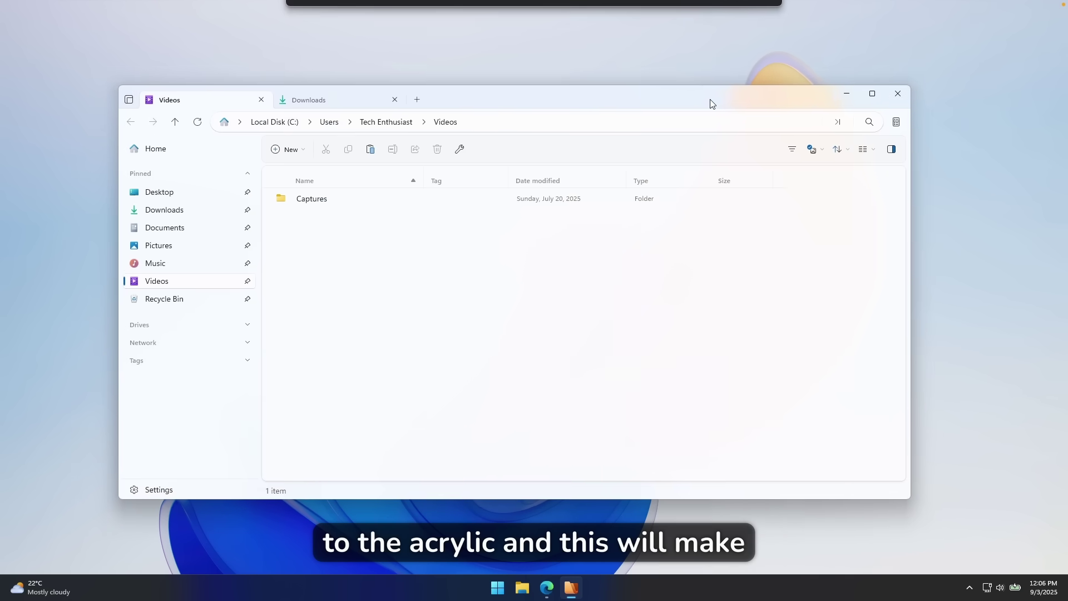
click(358, 104)
Close the Downloads tab and scroll through the Actions page's command keyboard shortcuts.
click(378, 100)
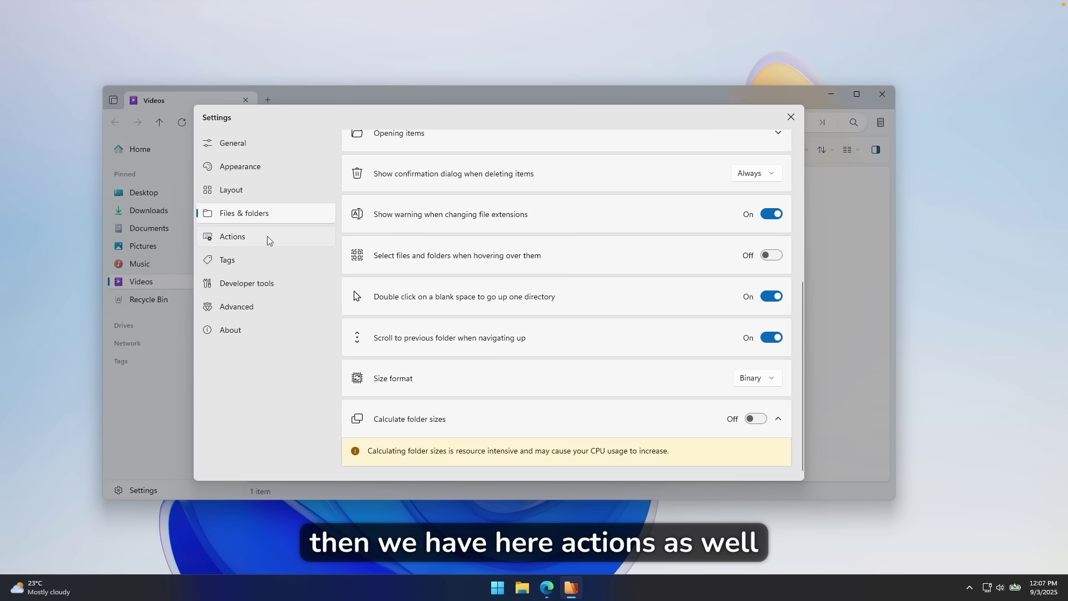
click(268, 235)
scroll(448, 262, down, 3)
scroll(426, 241, up, 3)
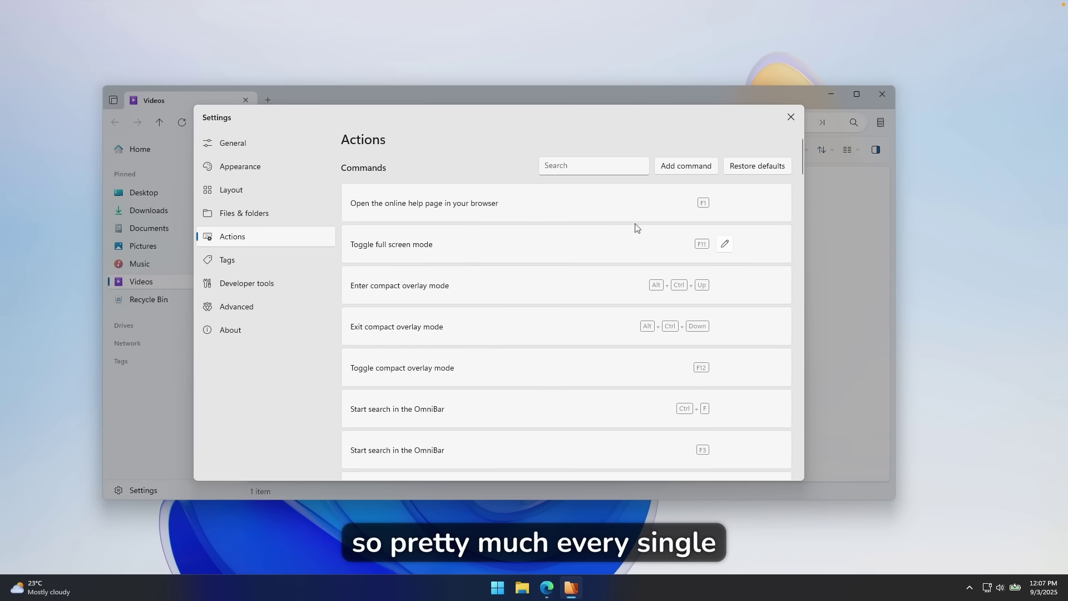
scroll(656, 241, down, 15)
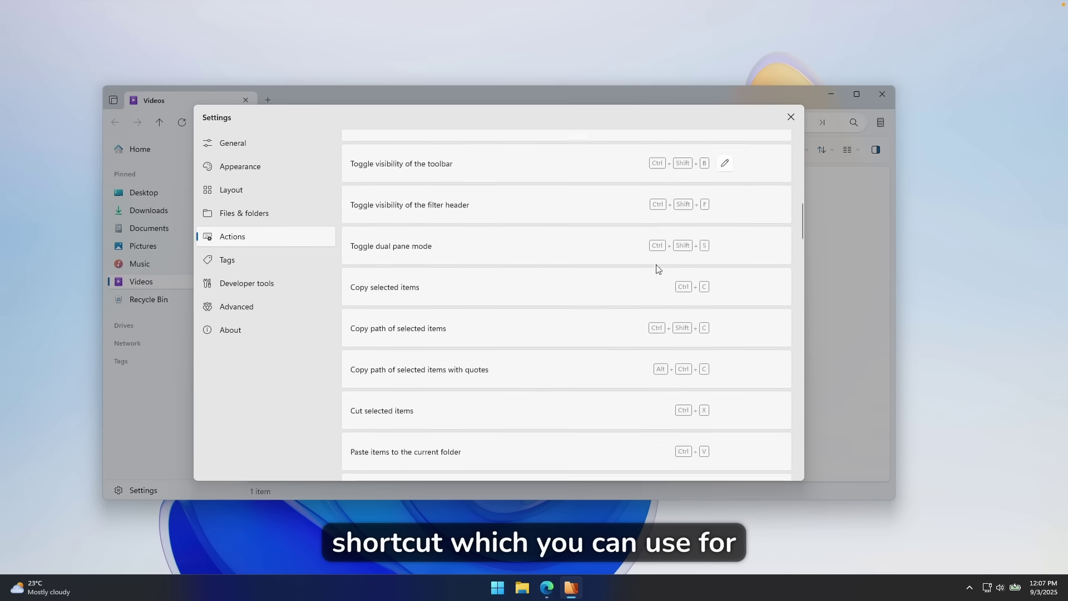
scroll(658, 269, down, 4)
scroll(658, 269, up, 4)
scroll(658, 269, down, 5)
scroll(658, 269, down, 4)
scroll(646, 234, up, 5)
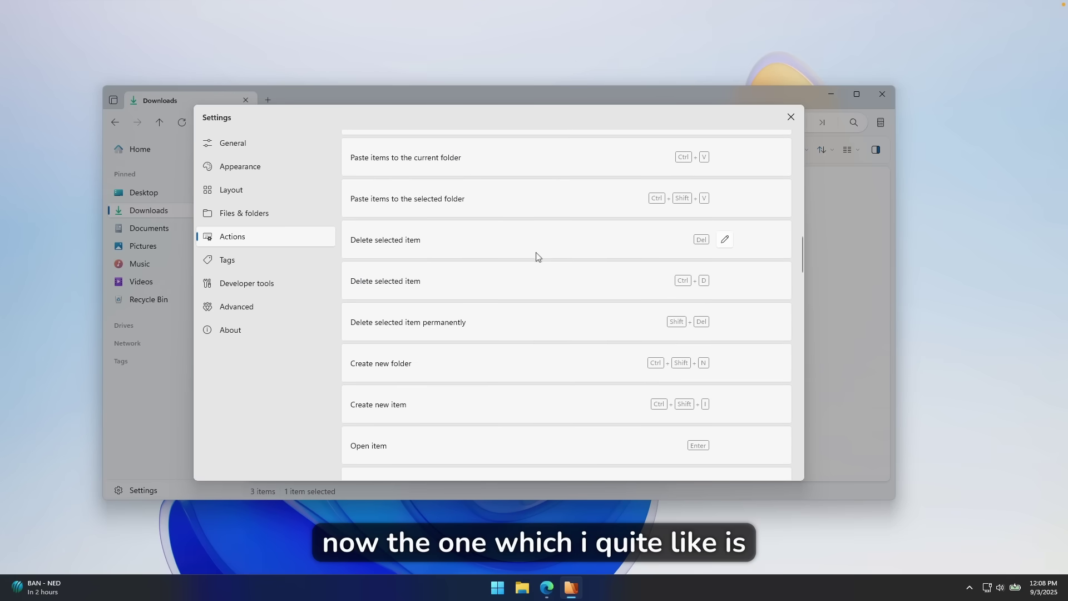
scroll(538, 256, down, 7)
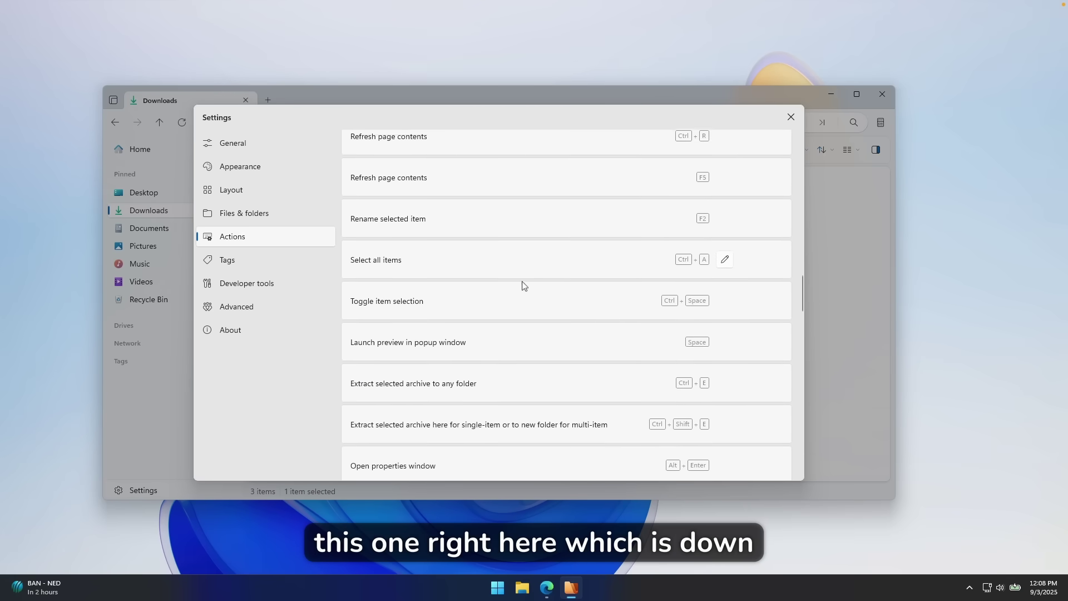
scroll(526, 242, down, 9)
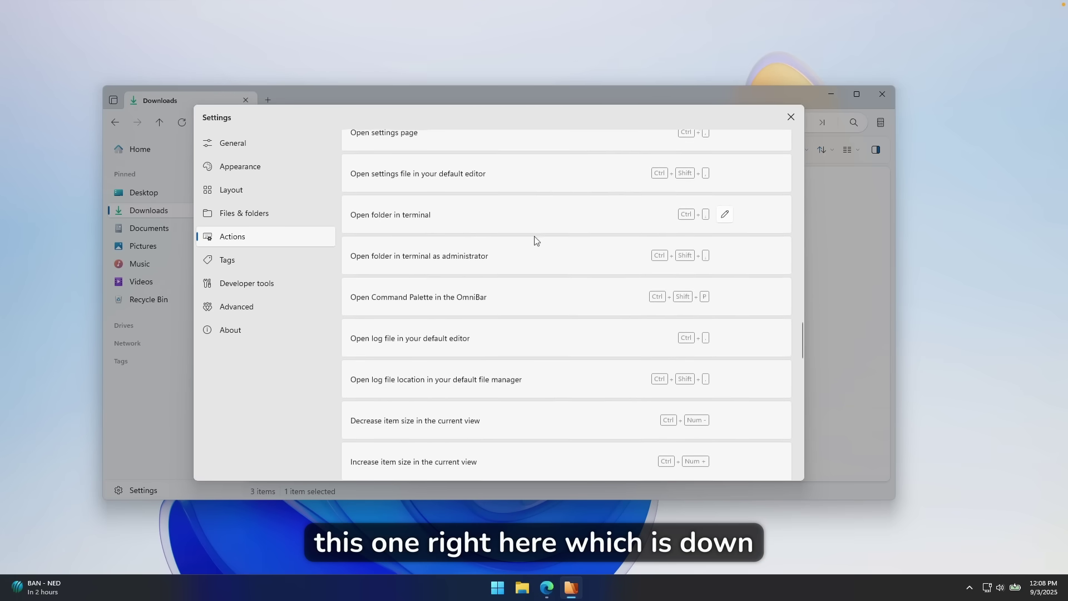
scroll(358, 389, up, 6)
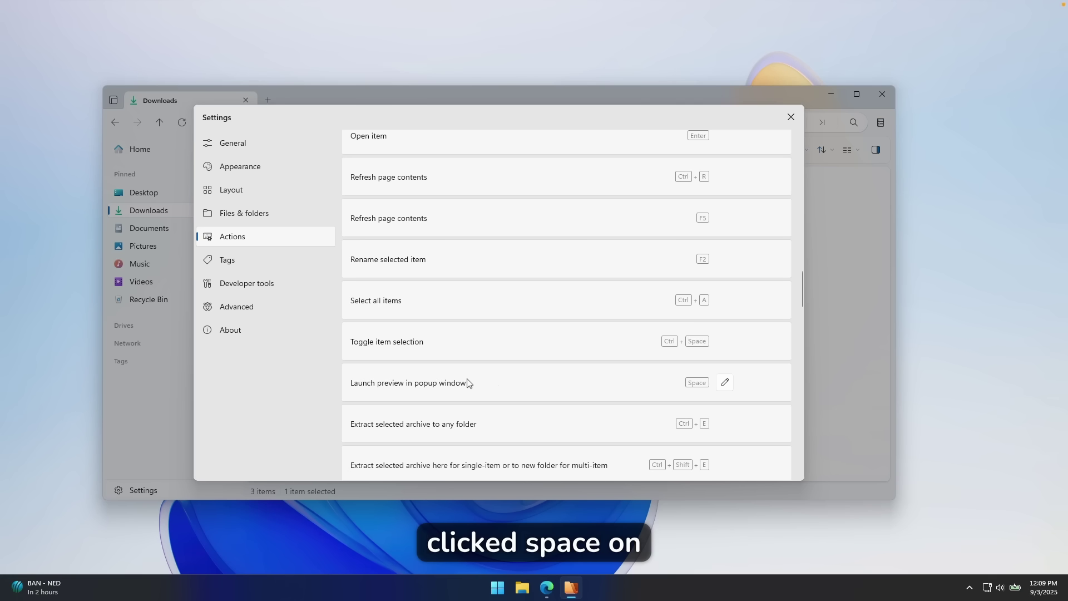
Scroll through the options on the Advanced settings page.
click(313, 305)
scroll(503, 225, down, 1)
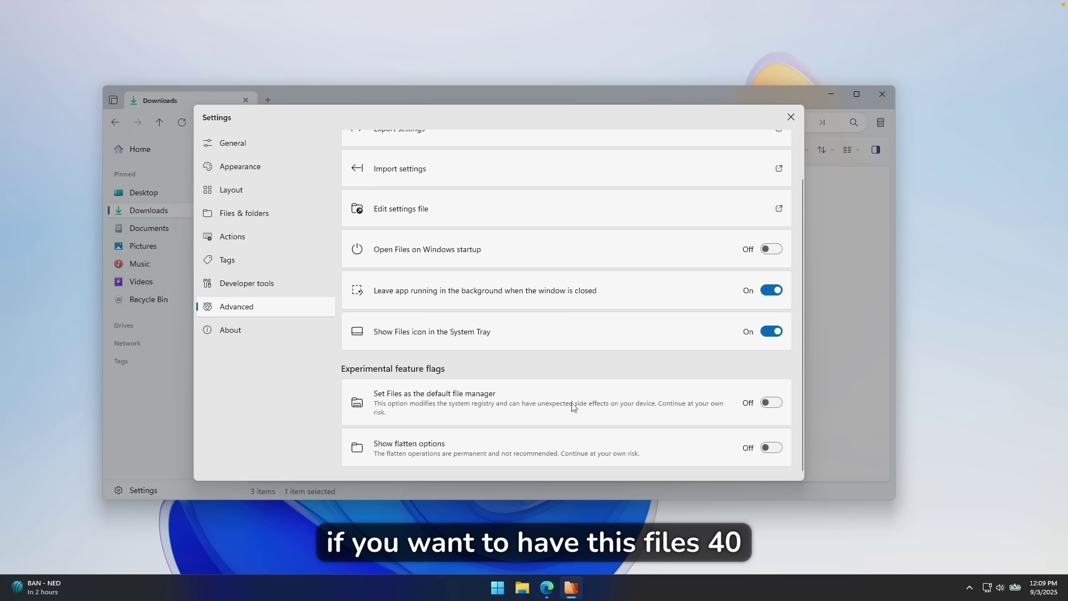
scroll(537, 383, up, 2)
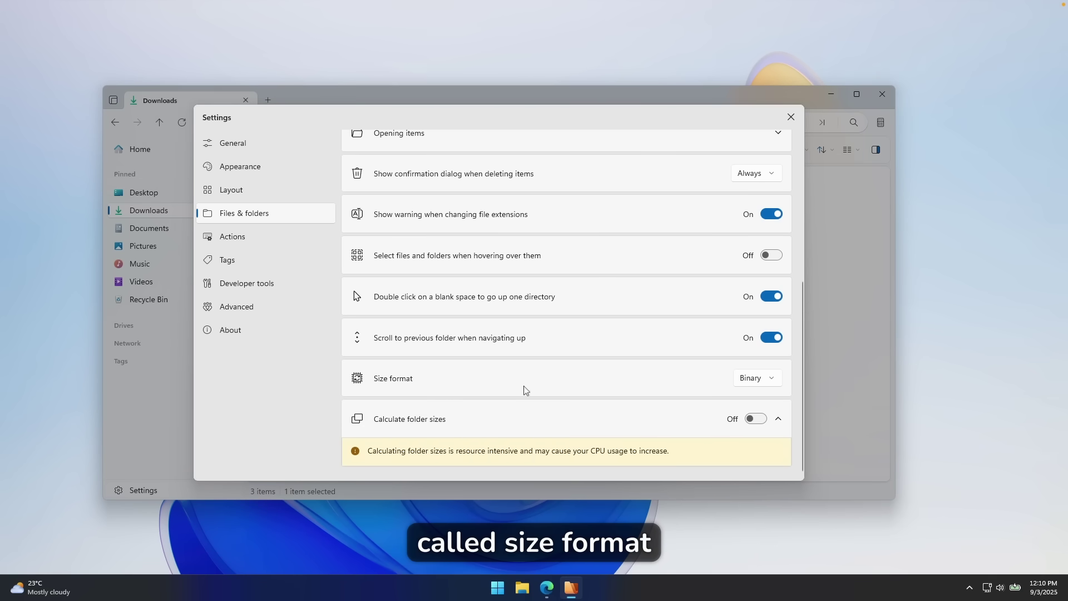
Change the size format from Binary to Decimal and close Settings.
click(747, 380)
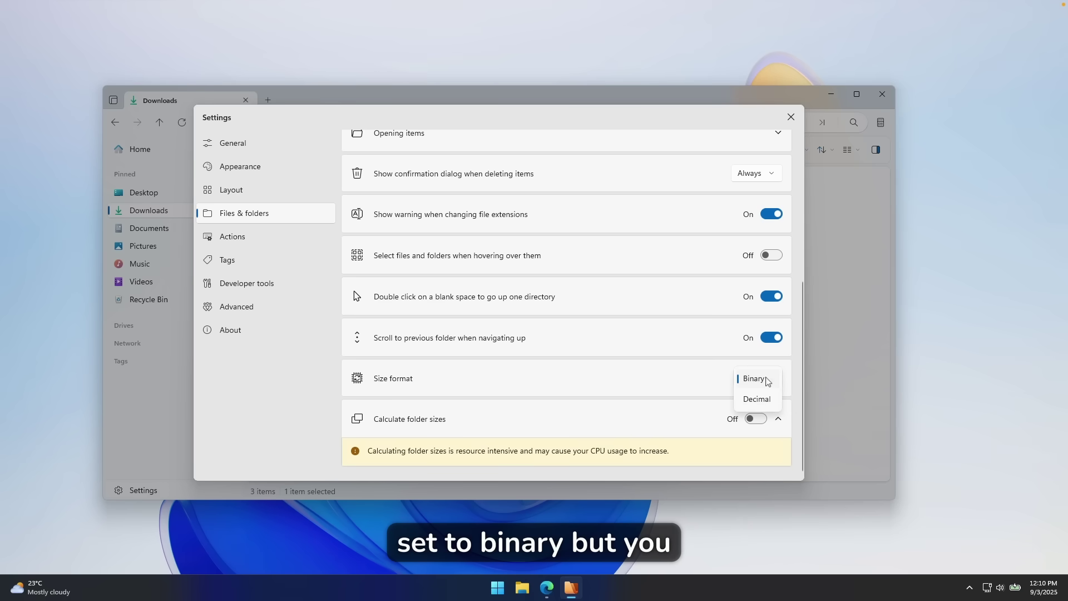
click(762, 399)
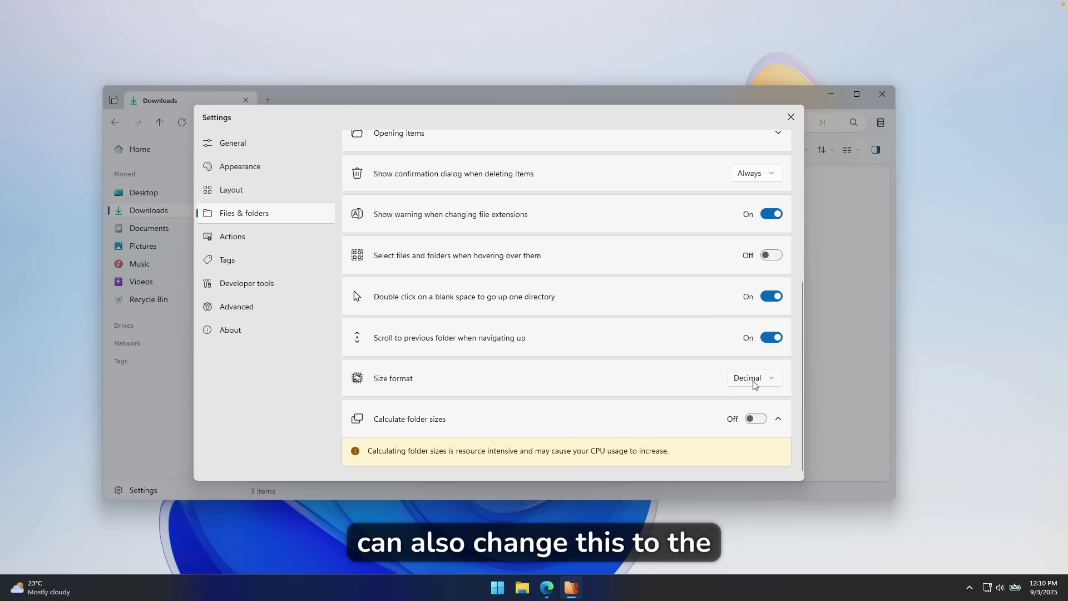
click(790, 117)
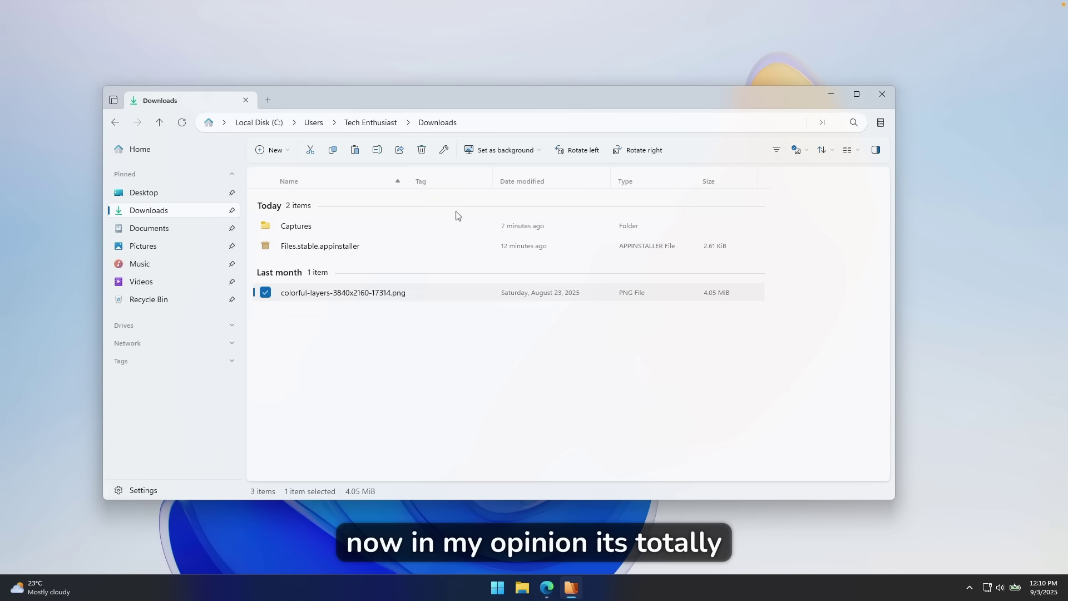